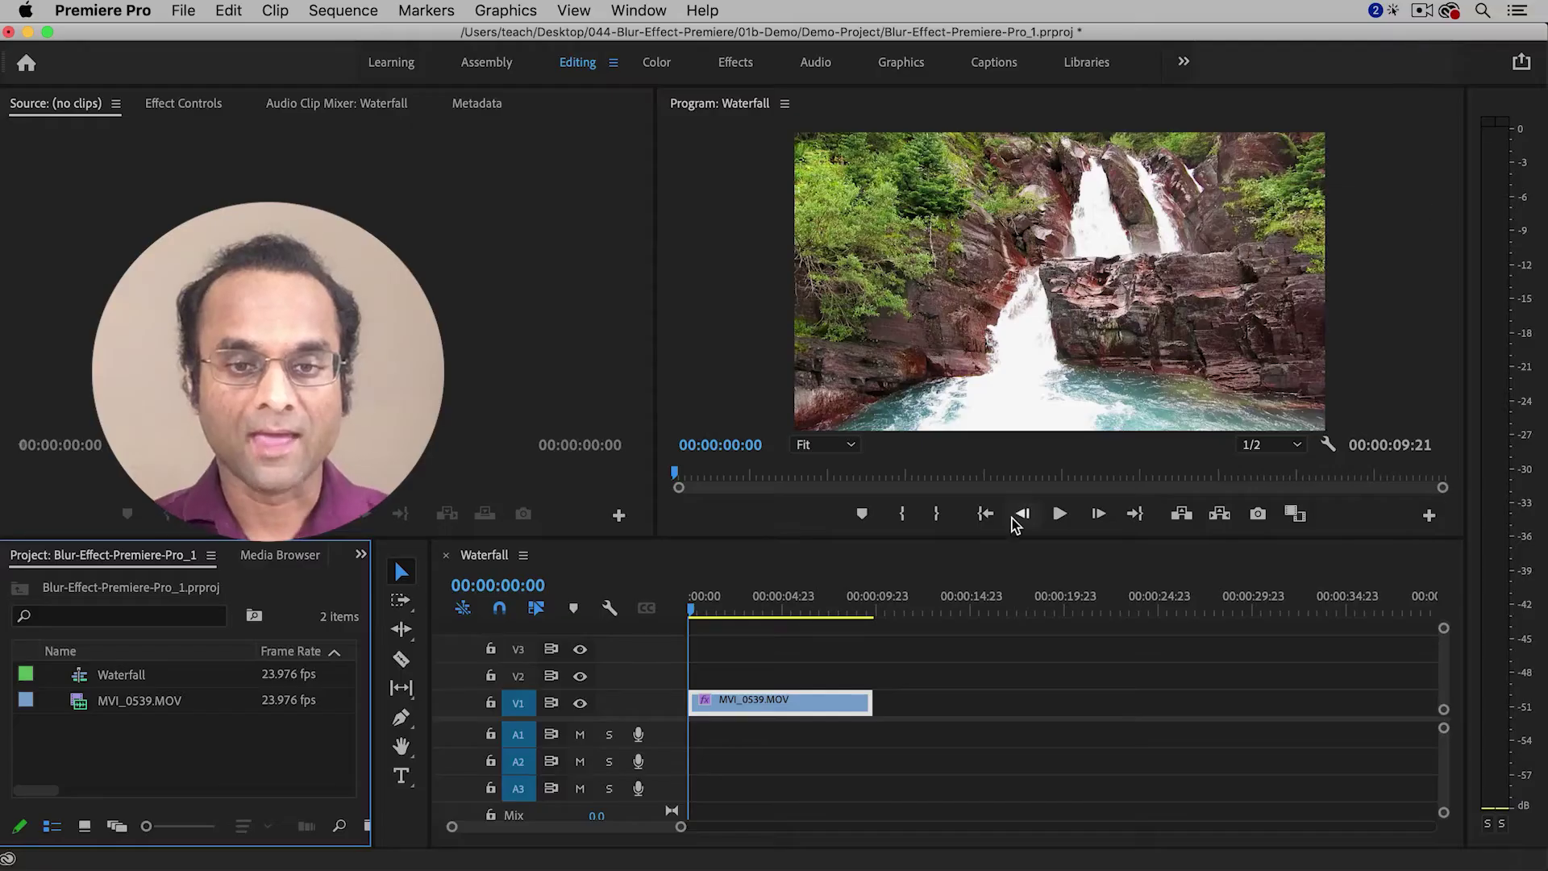
Step: Preview the Waterfall sequence, then return the playhead to the start
click(691, 609)
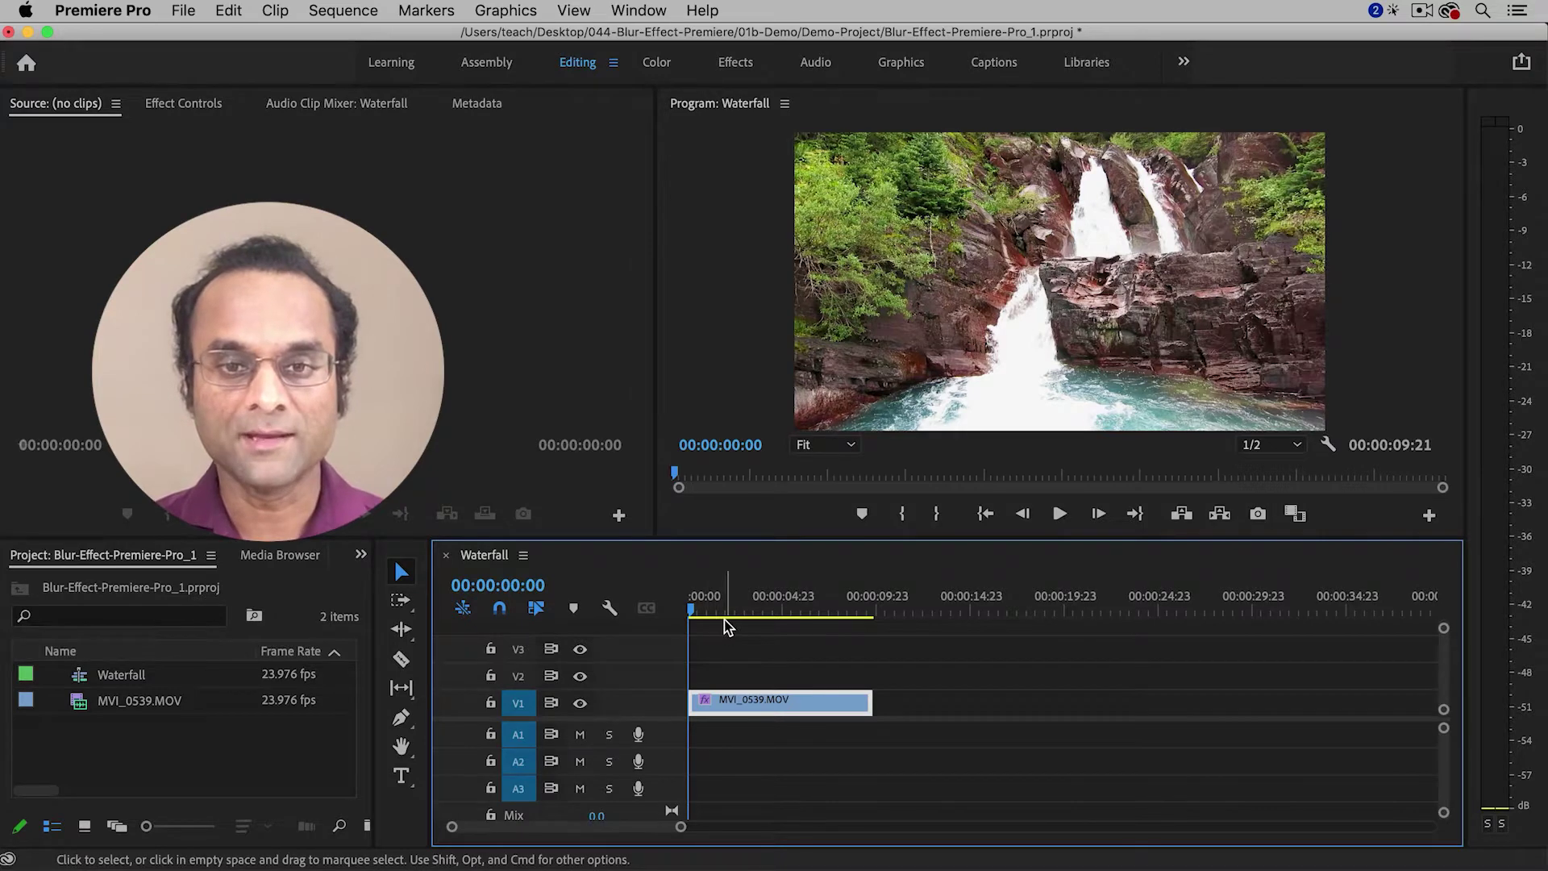
key(space)
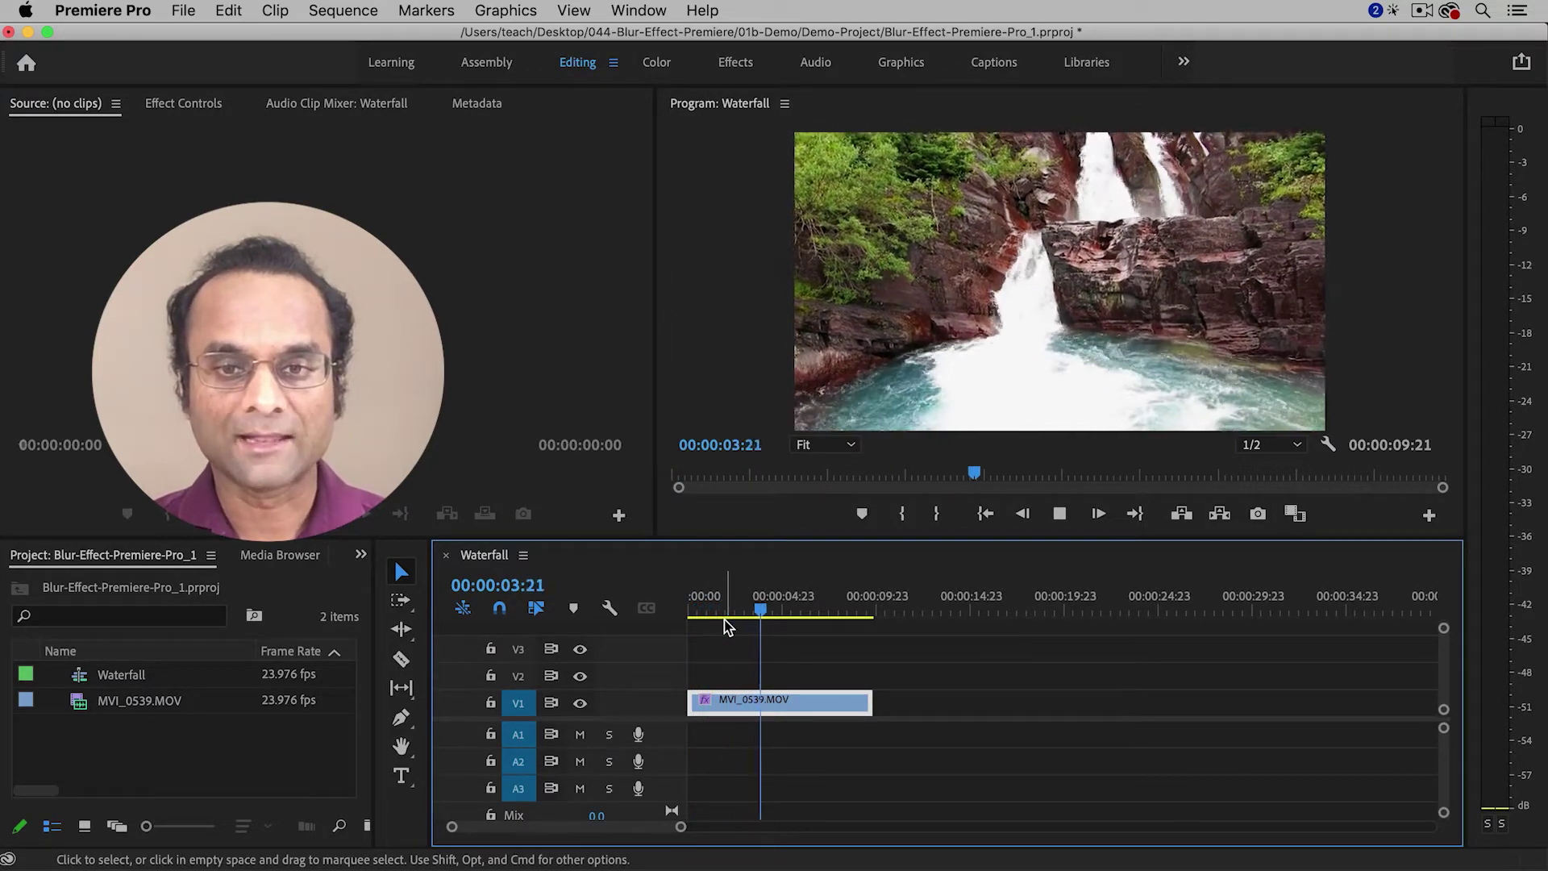
drag(728, 621, 692, 609)
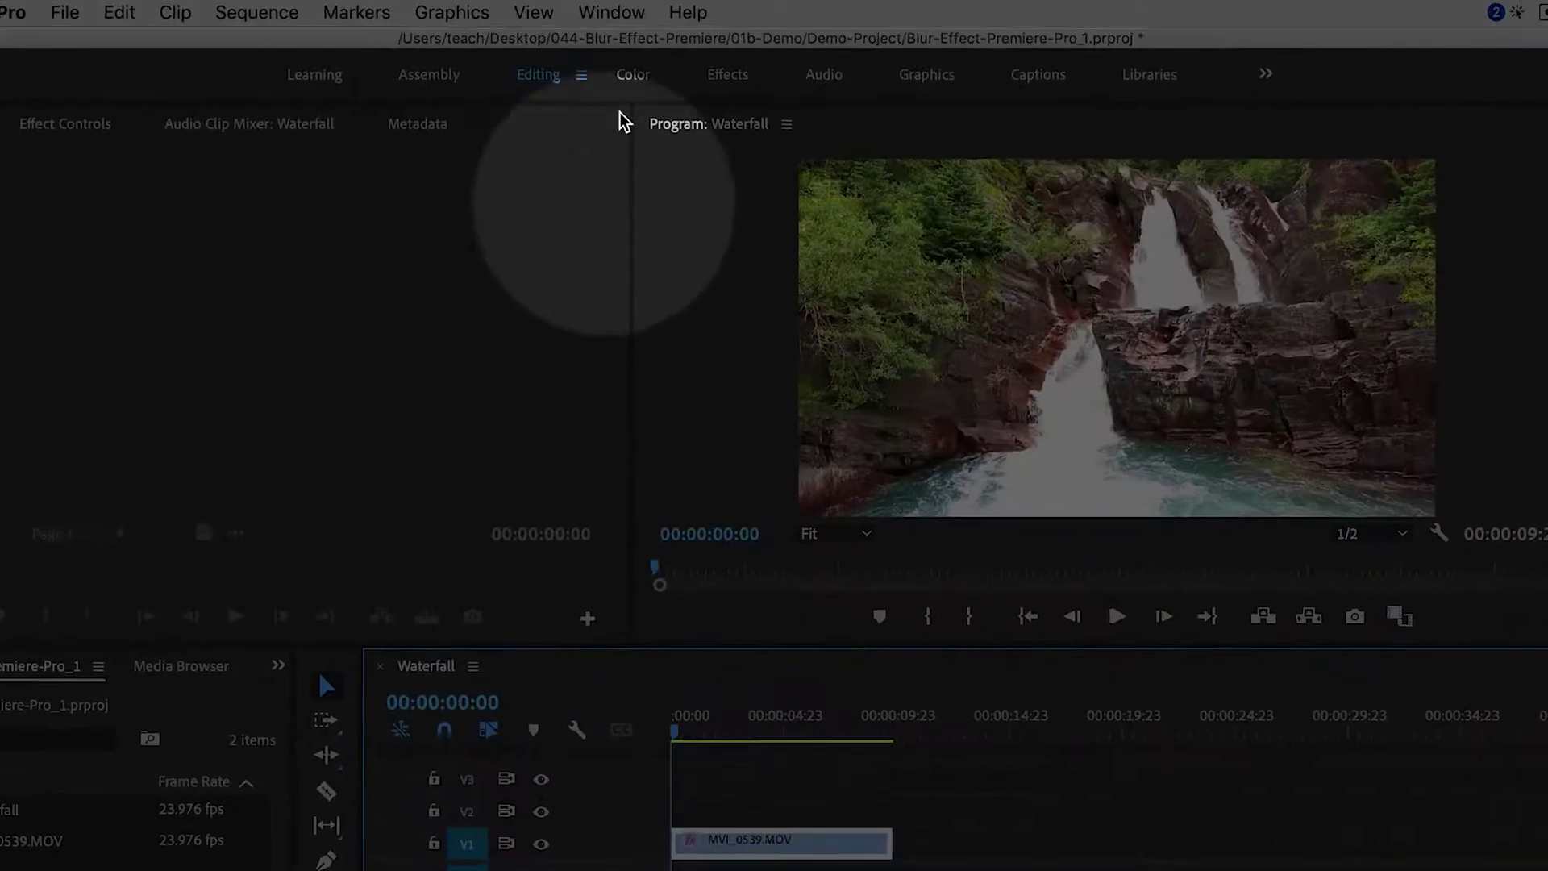
Step: In the Effects panel, expand Video Effects > Blur & Sharpen and select Gaussian Blur
click(616, 15)
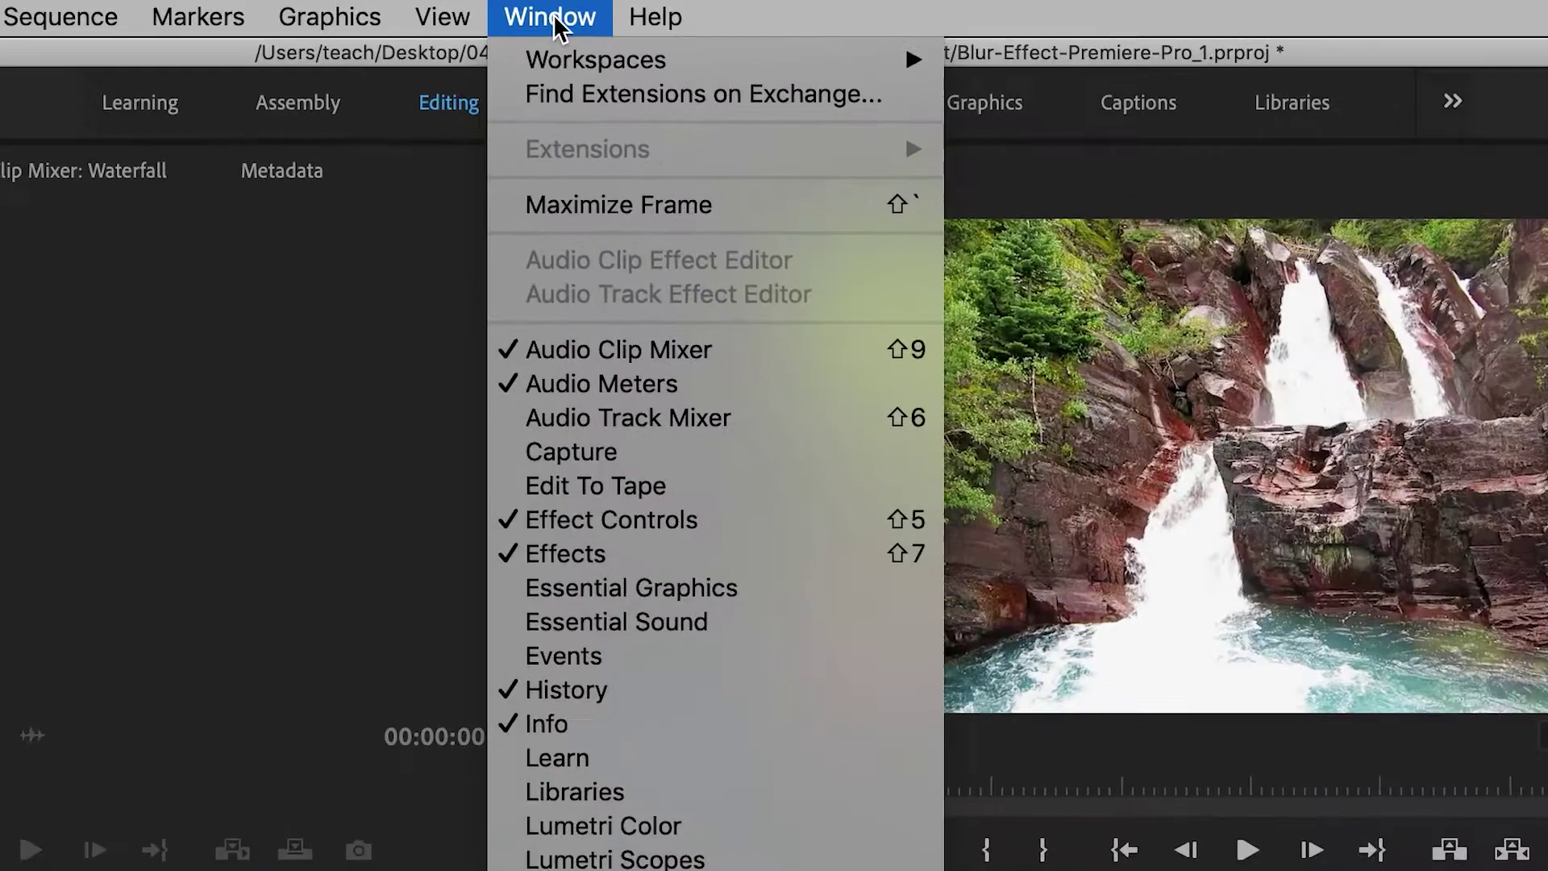
click(645, 555)
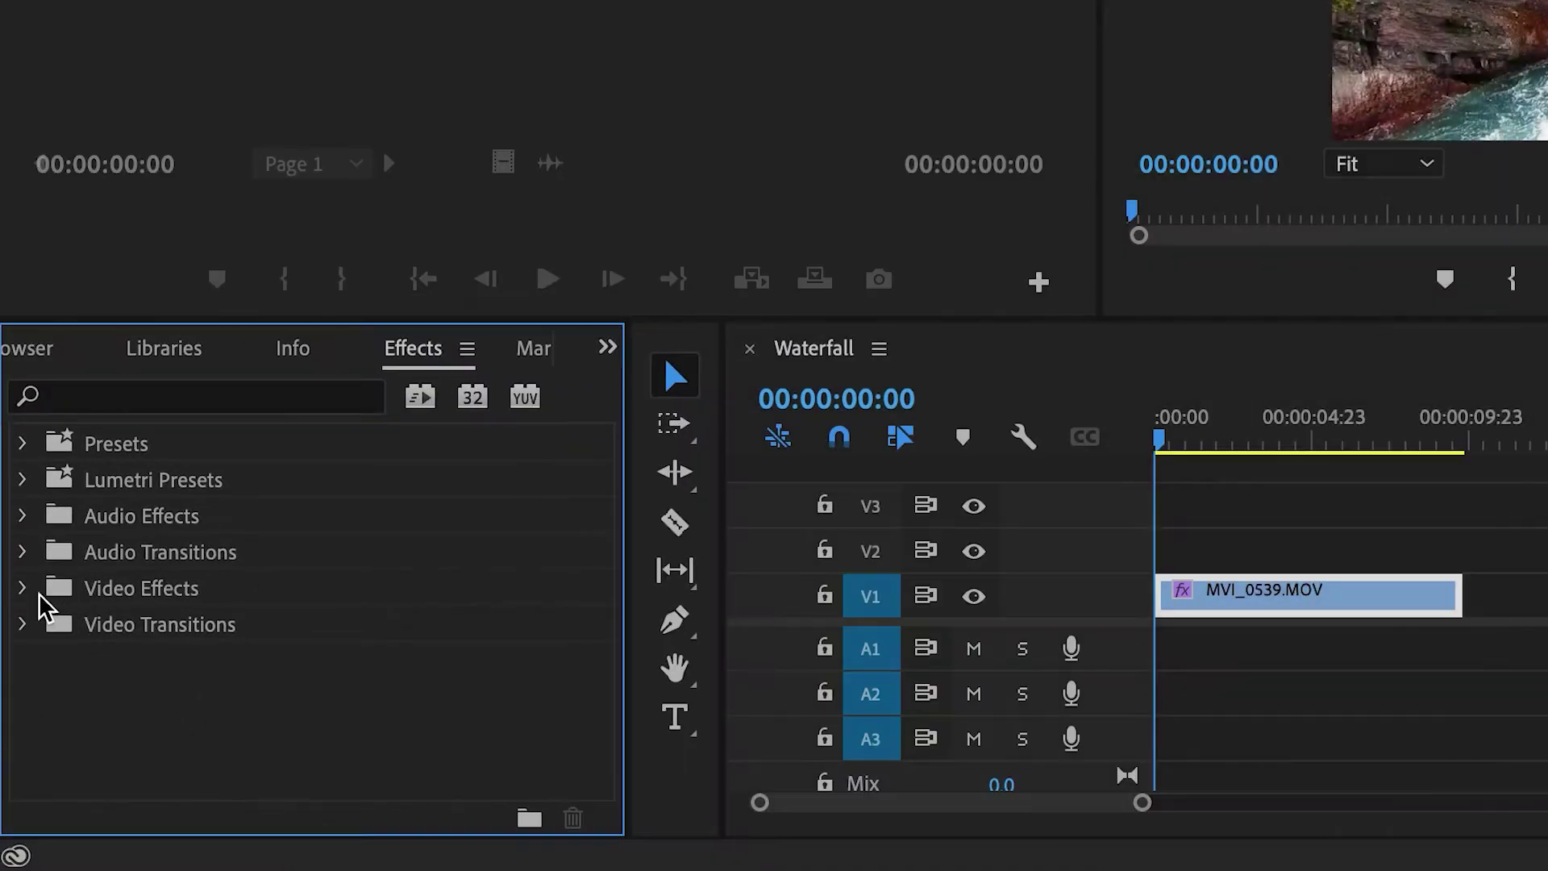
click(22, 589)
scroll(103, 627, down, 3)
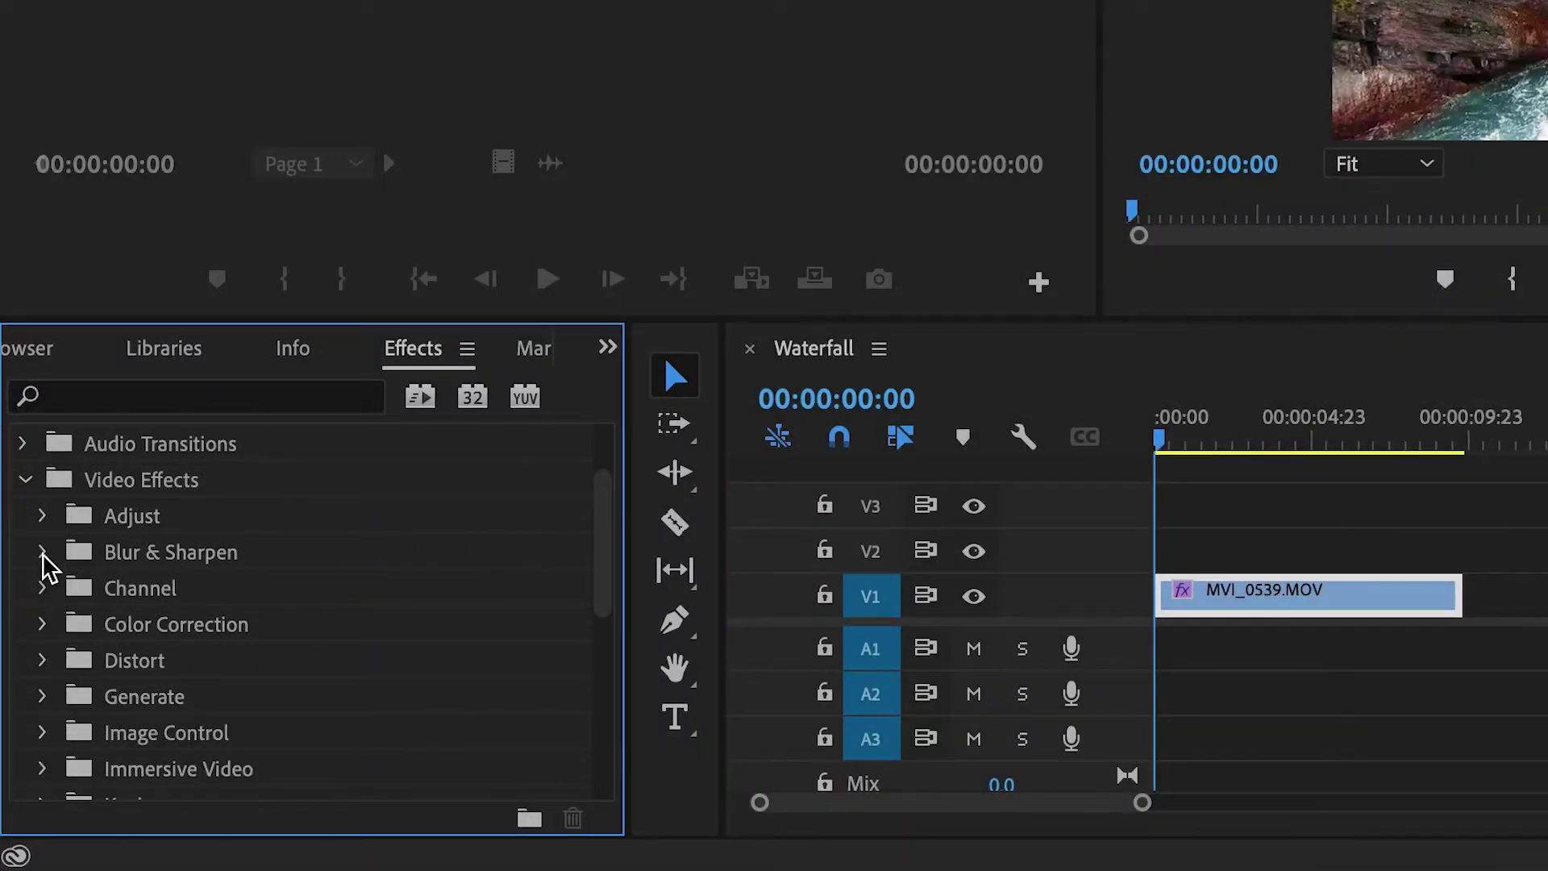
click(42, 554)
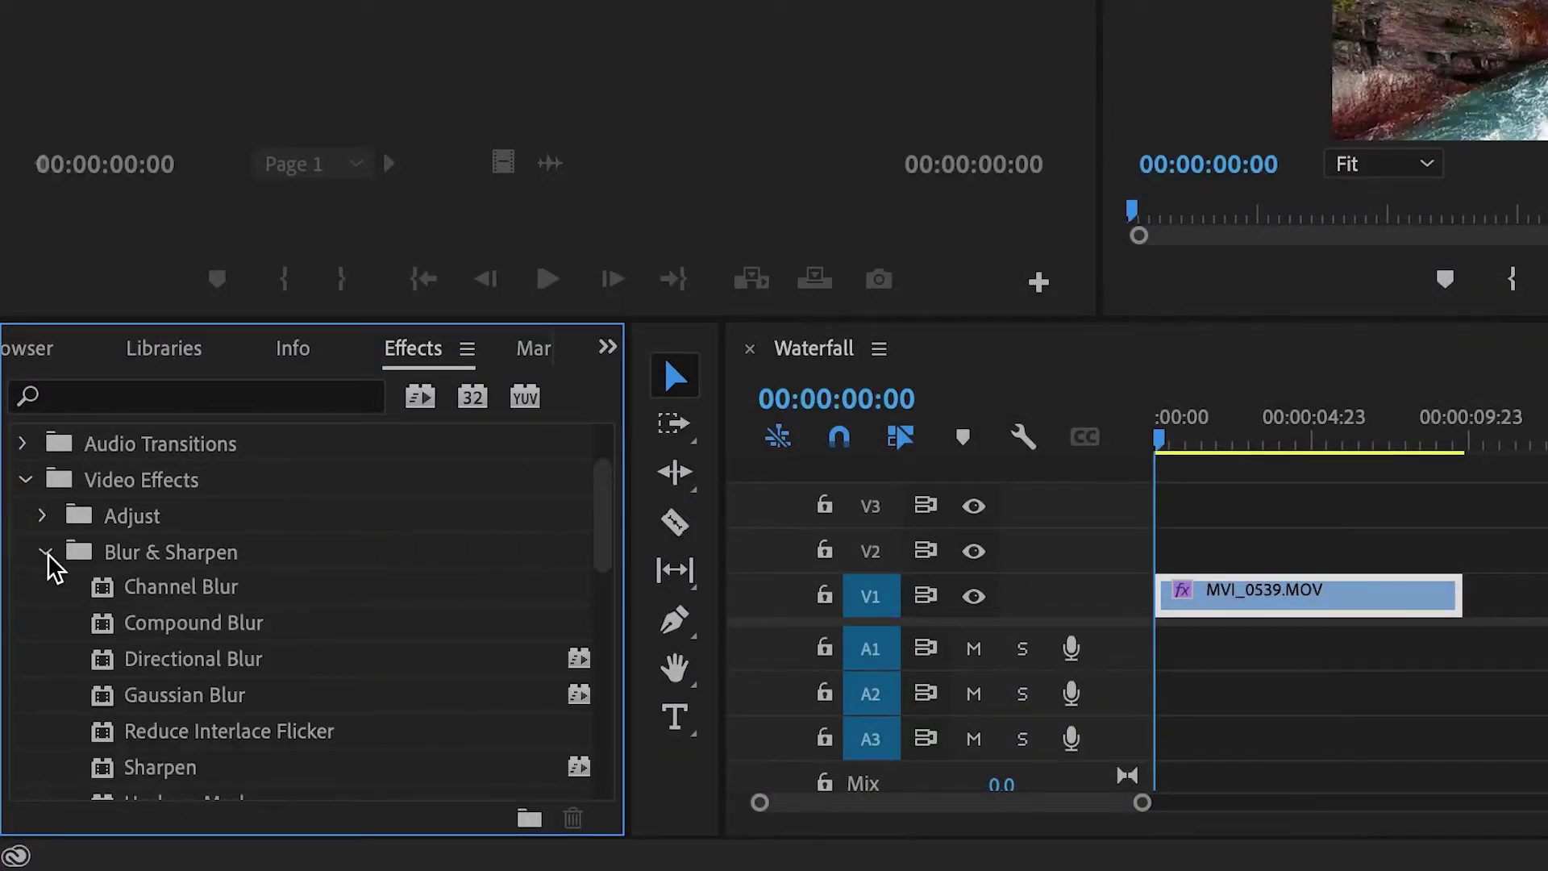
scroll(223, 628, down, 1)
scroll(223, 628, down, 1)
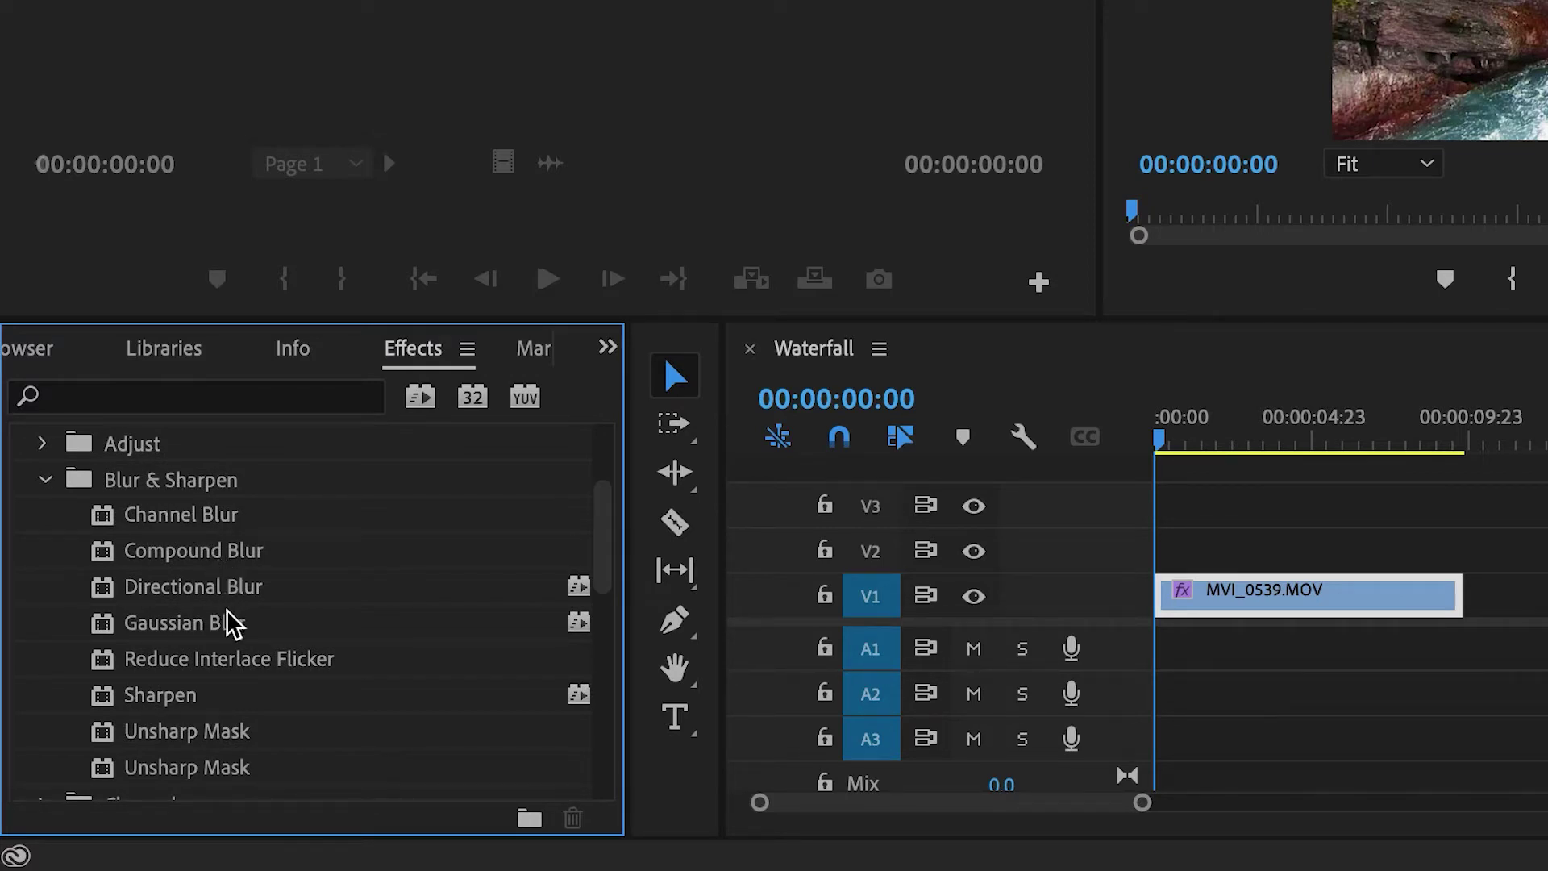
click(184, 641)
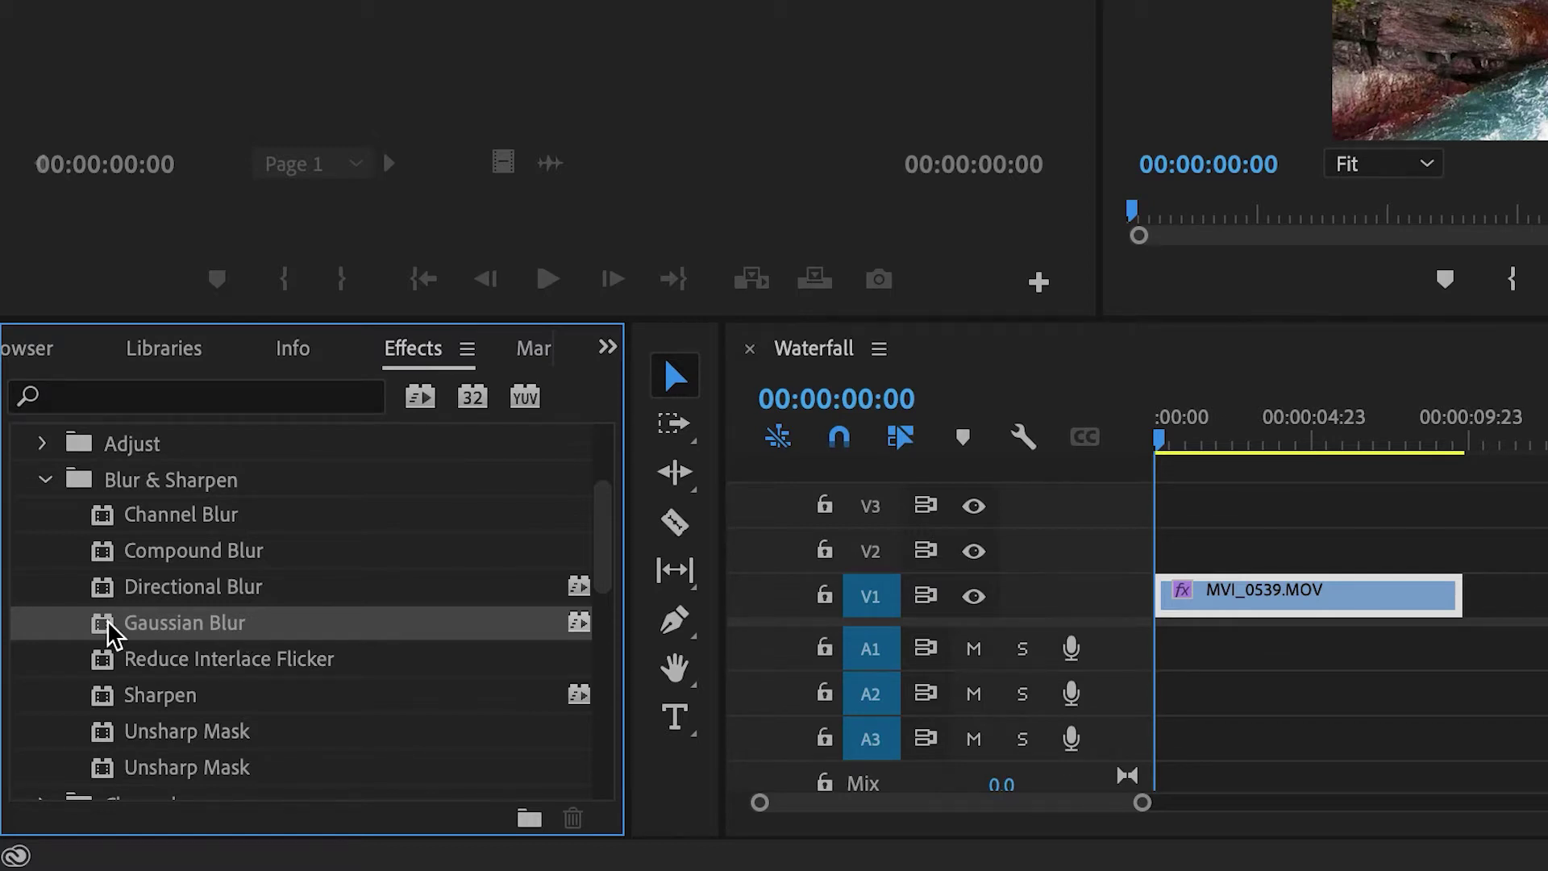
Step: Drag Gaussian Blur onto the MVI_0539.MOV clip on track V1
drag(446, 532, 1274, 601)
drag(862, 600, 863, 599)
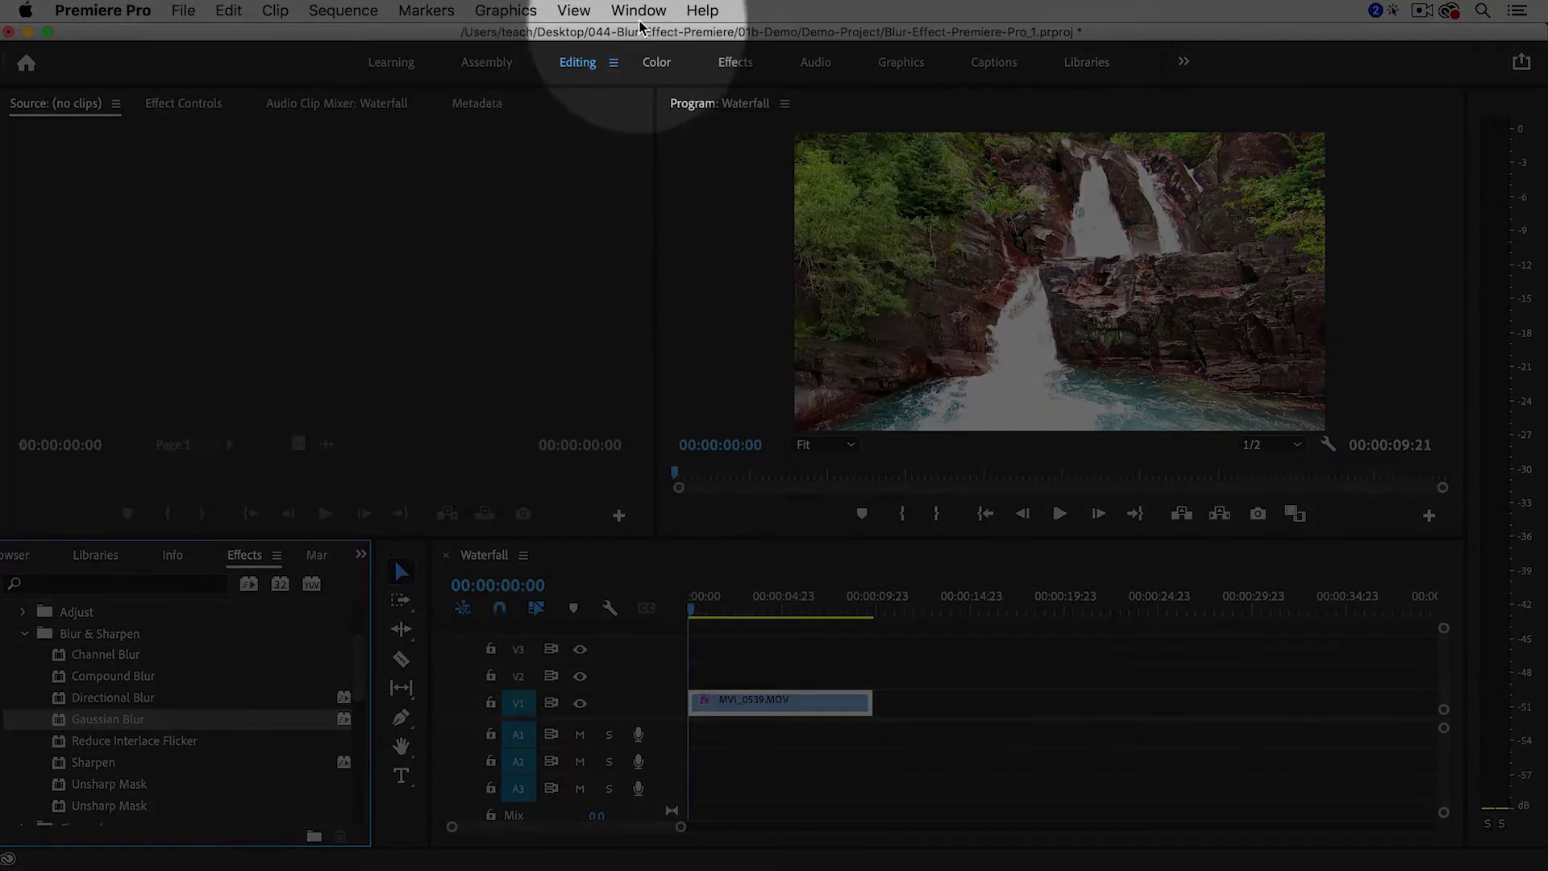
click(639, 11)
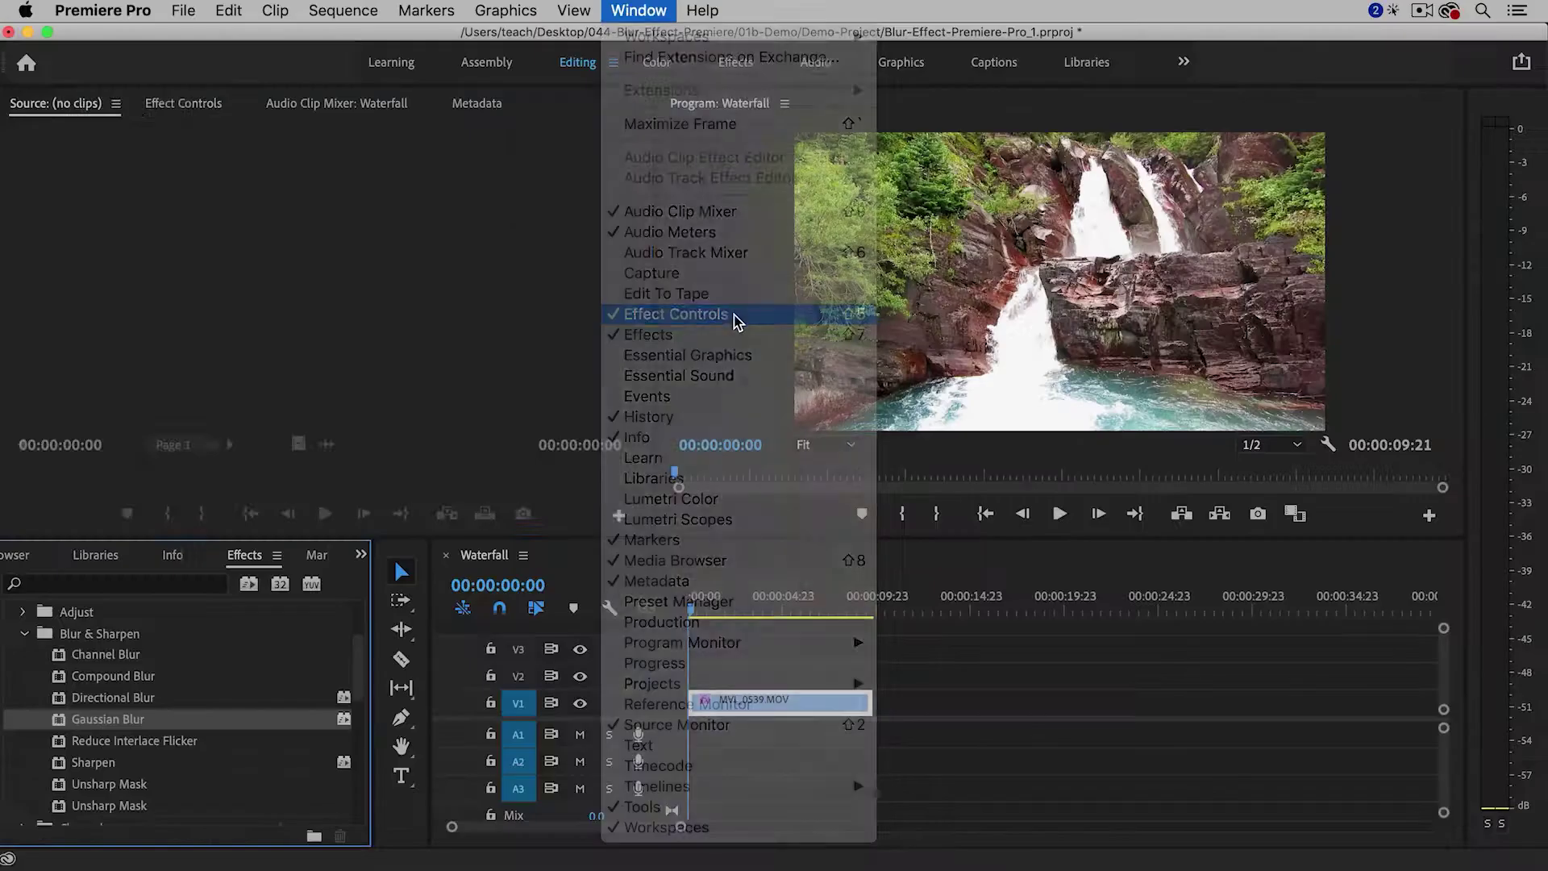
Step: Show Effect Controls and scroll down to the Gaussian Blur parameters
click(718, 448)
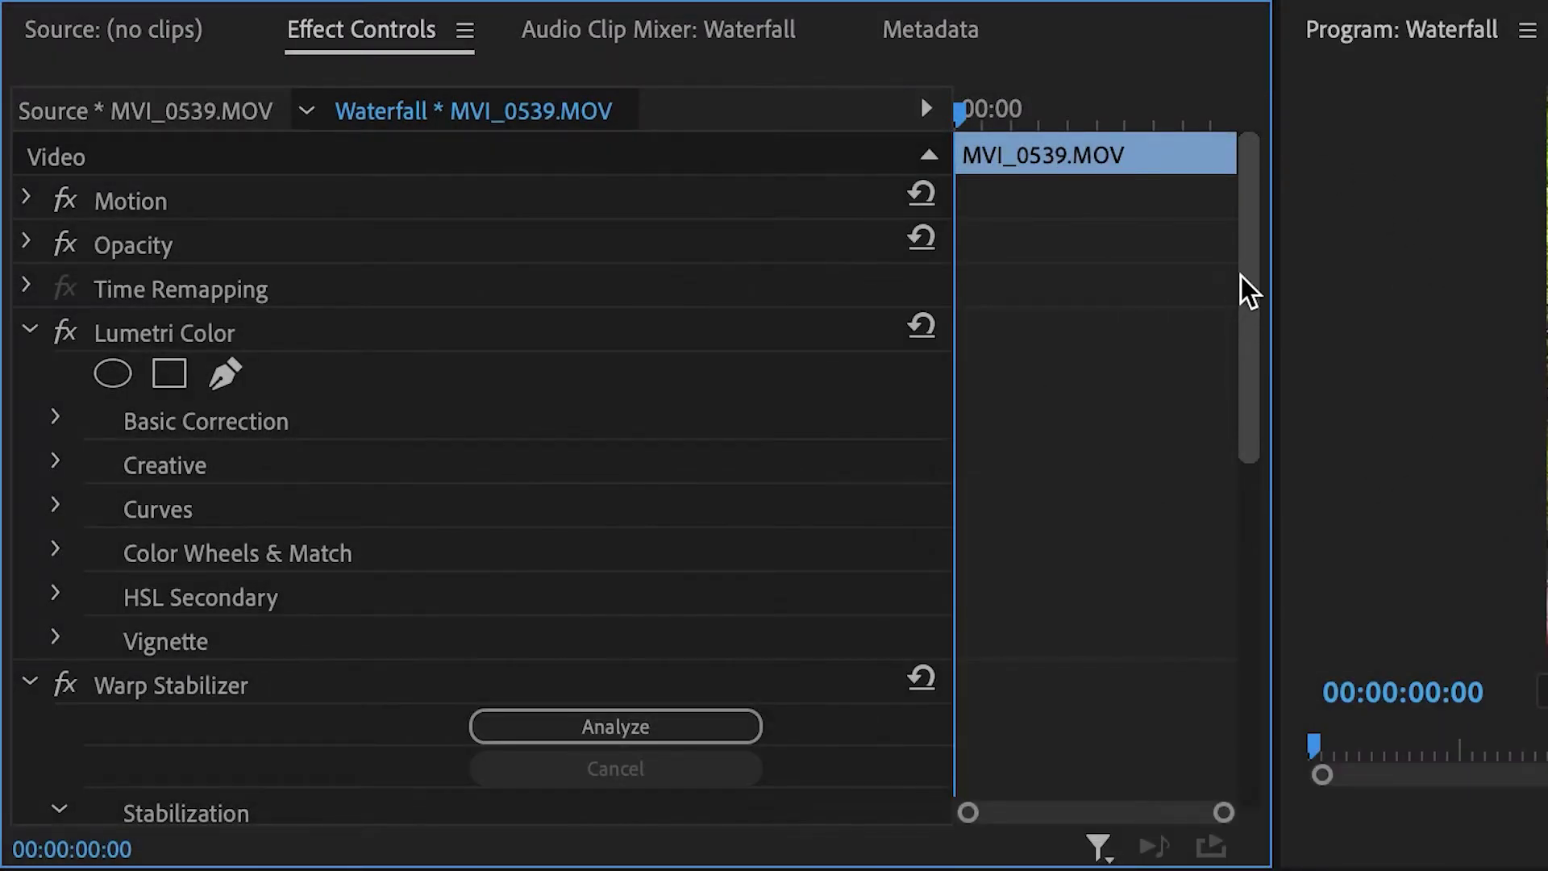
drag(1243, 277, 1230, 684)
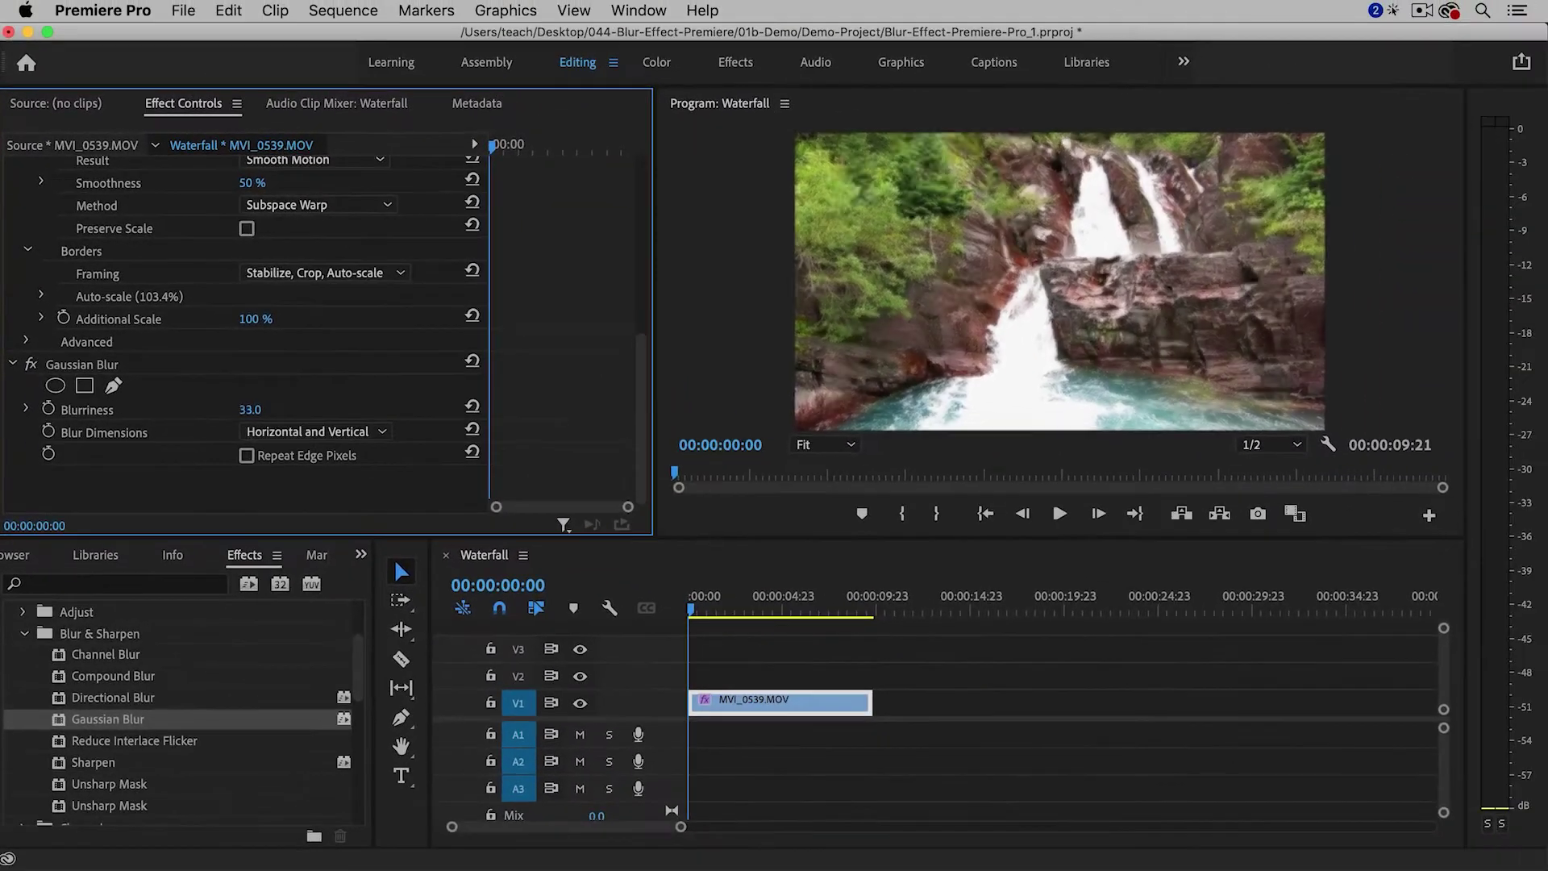
Step: Enter 50 as the Gaussian Blur Blurriness value for the waterfall clip
drag(372, 520, 442, 520)
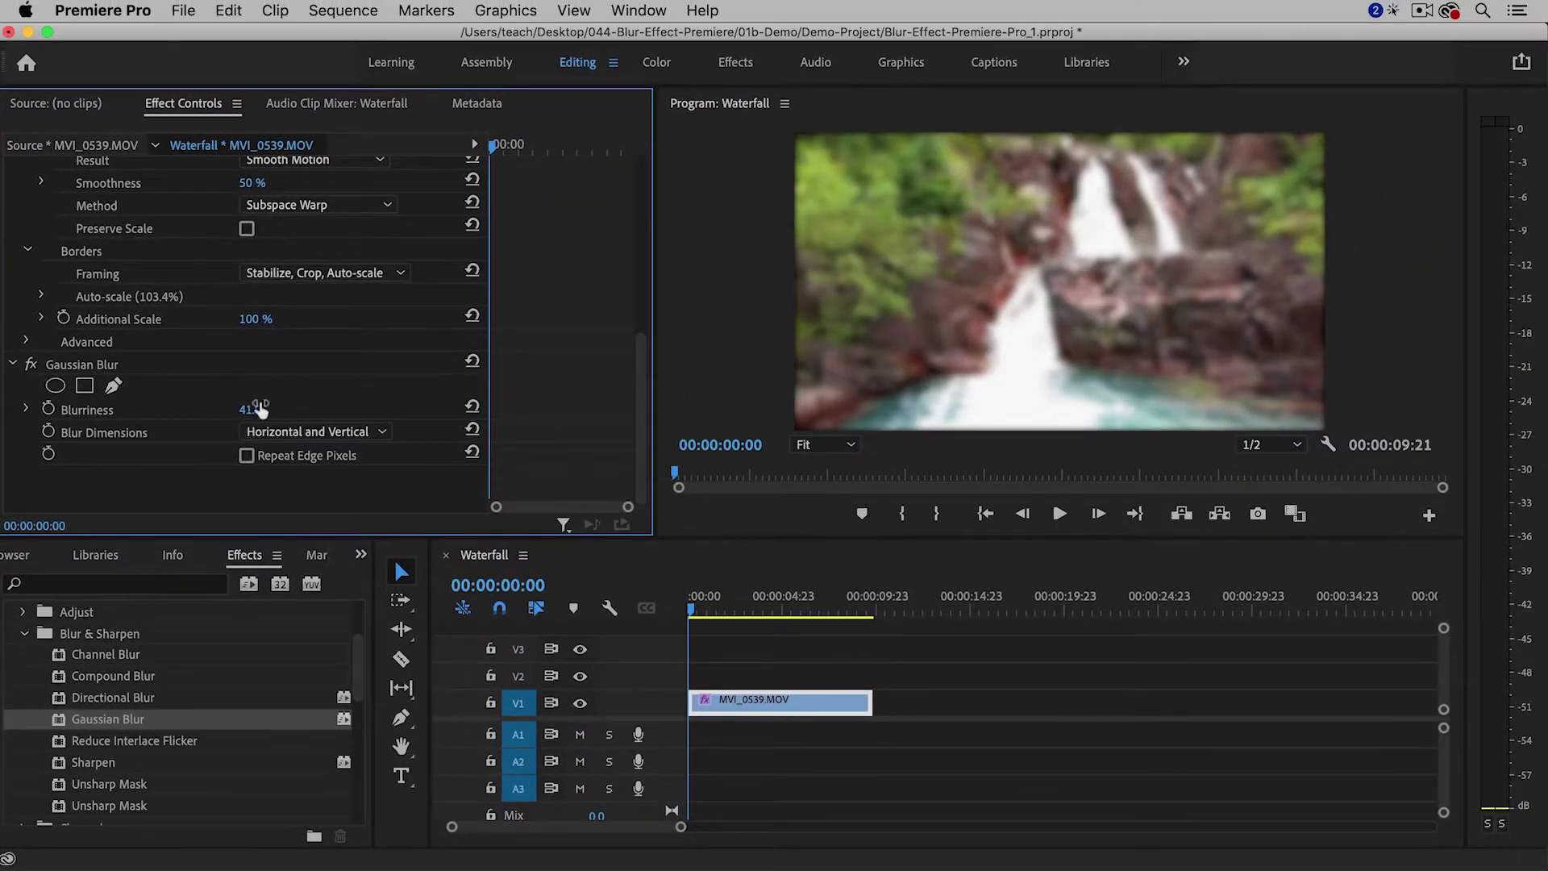
text(0)
key(Return)
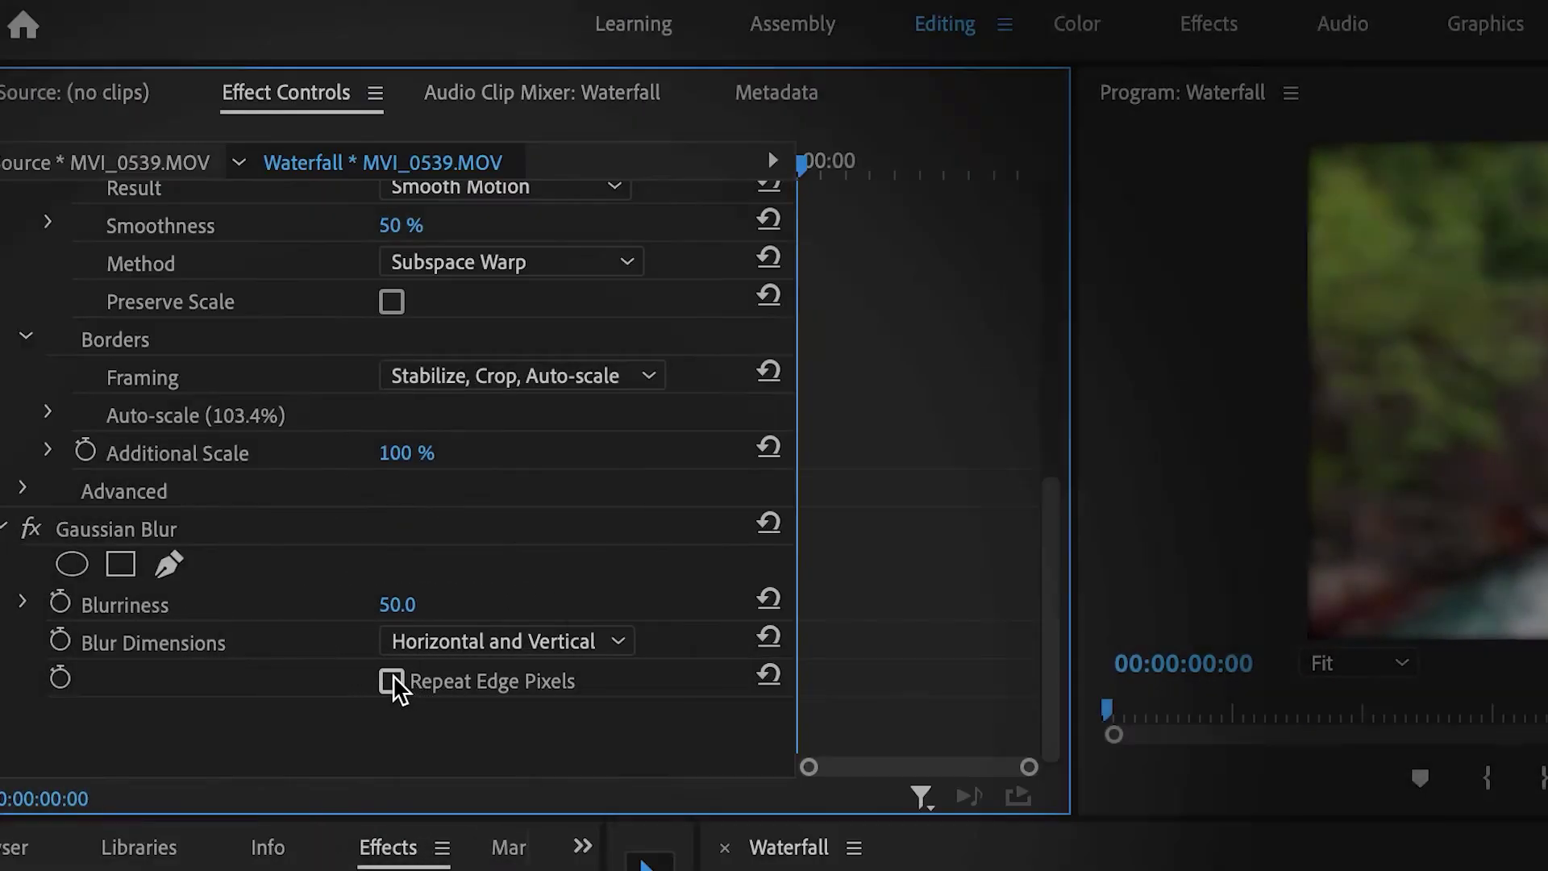
Step: Tick Repeat Edge Pixels under Gaussian Blur in Effect Controls
click(394, 684)
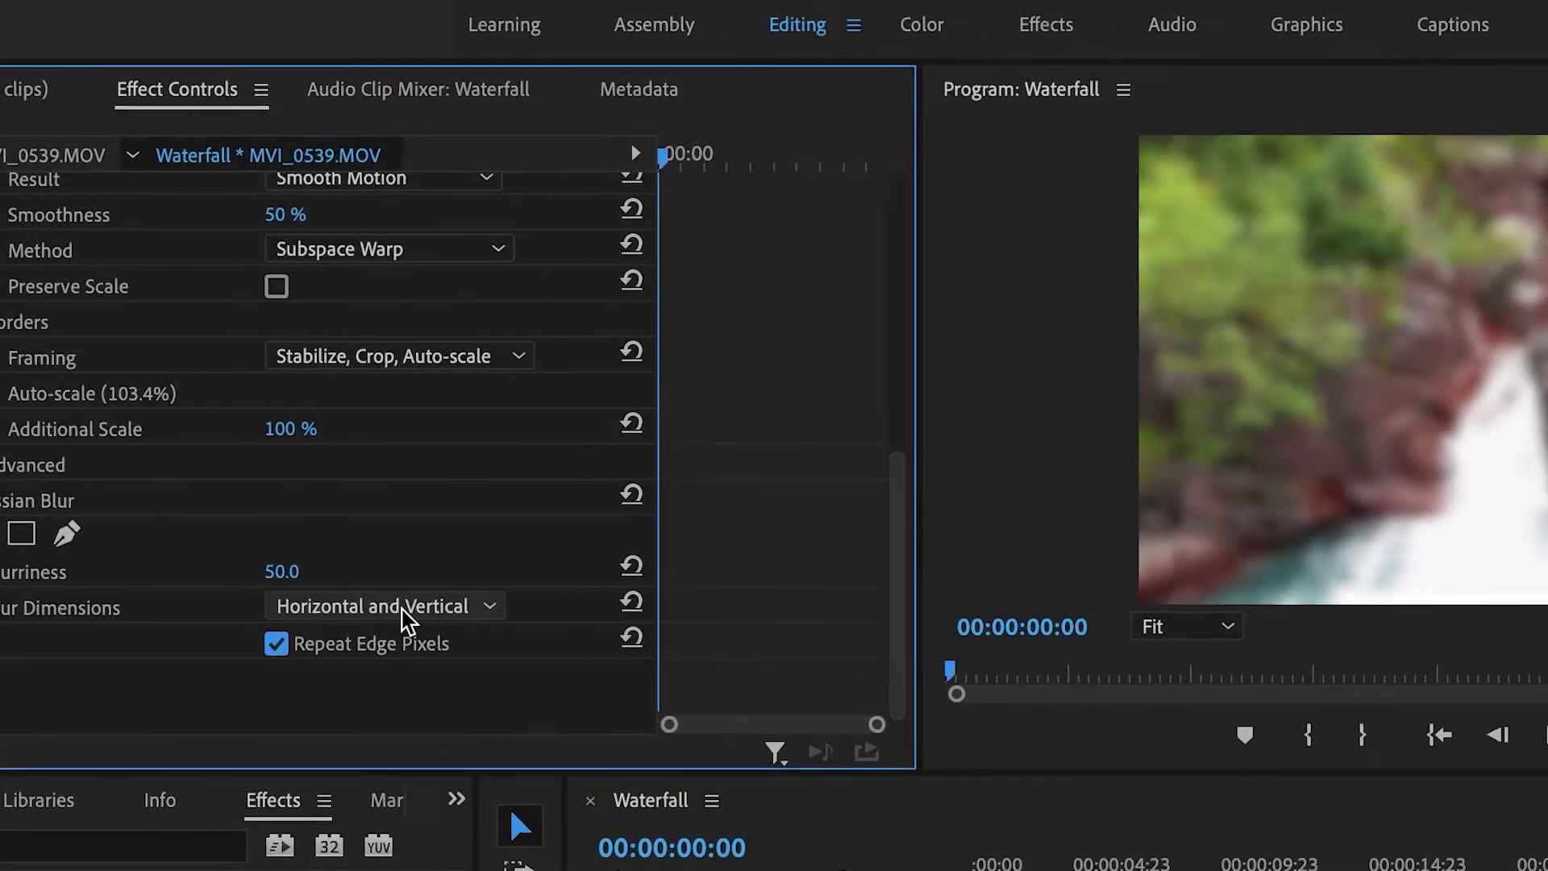
click(482, 613)
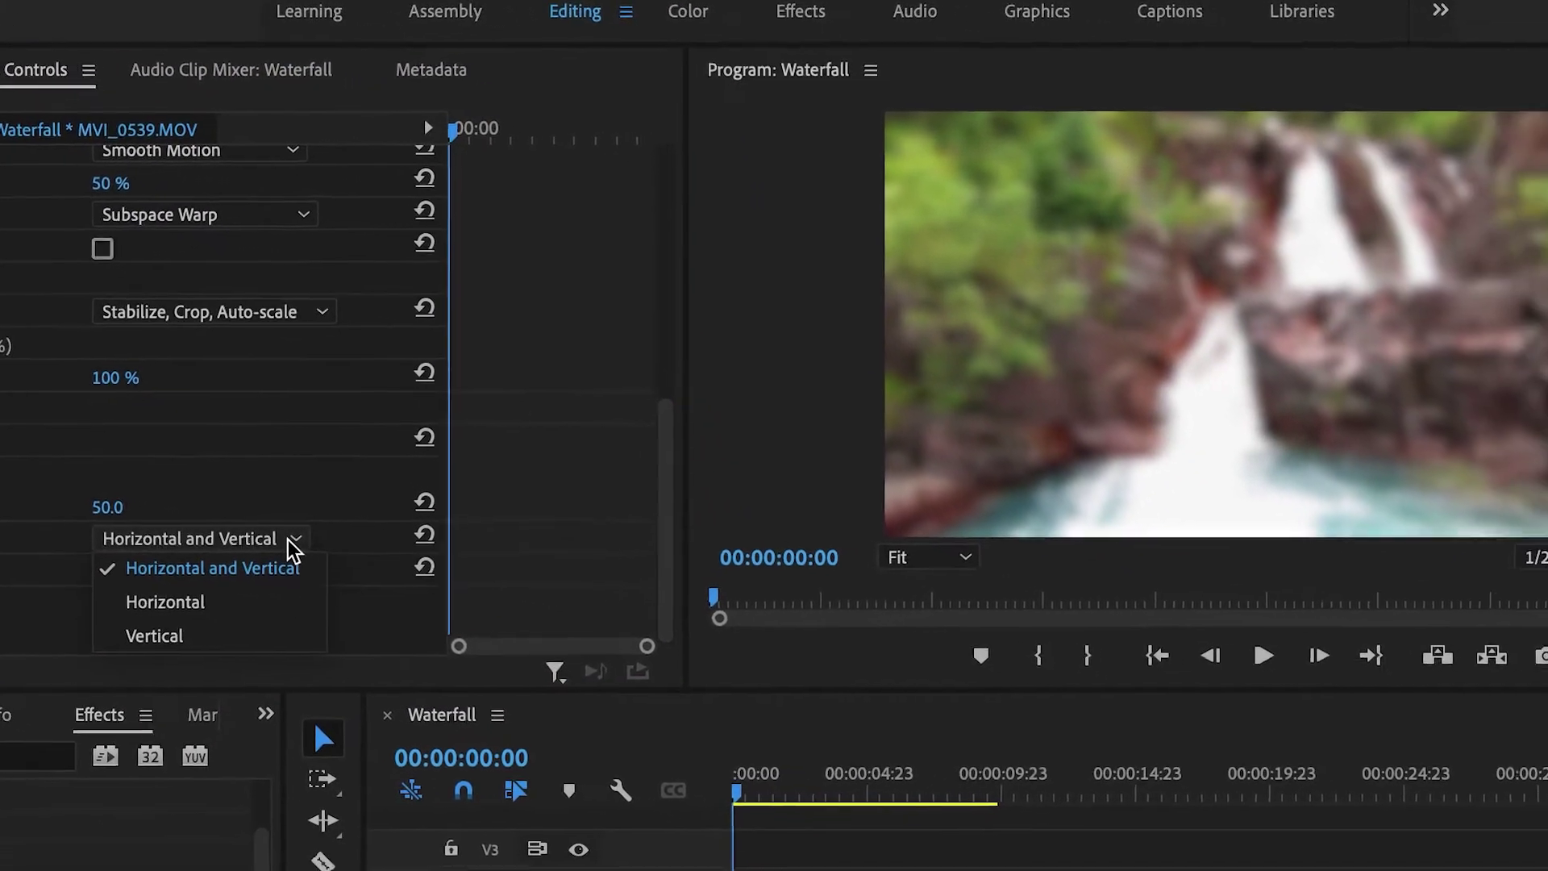
click(169, 602)
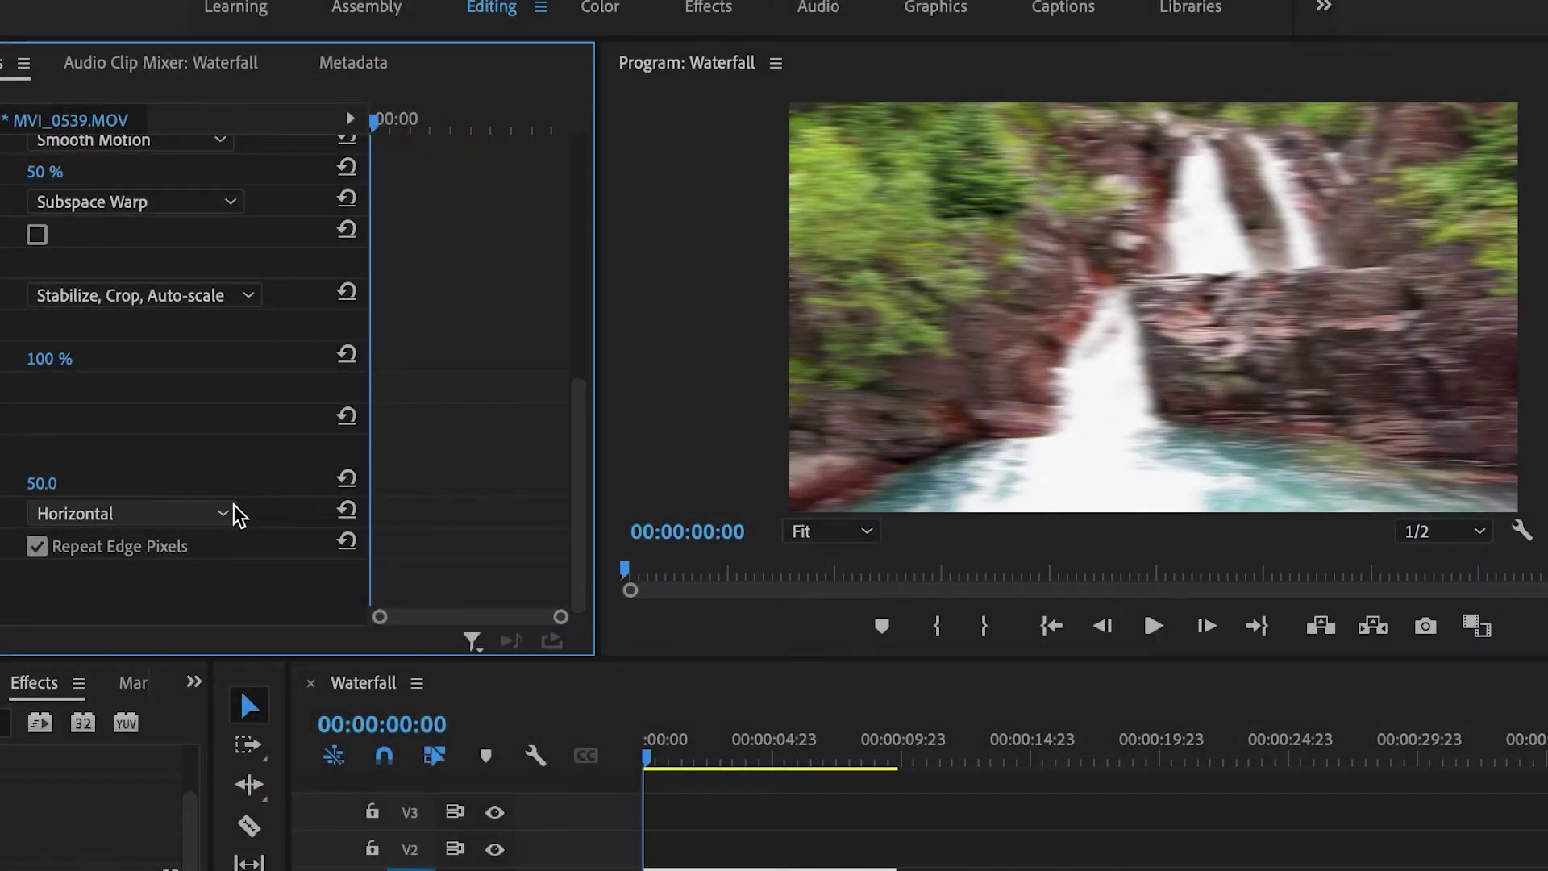
click(224, 513)
click(103, 608)
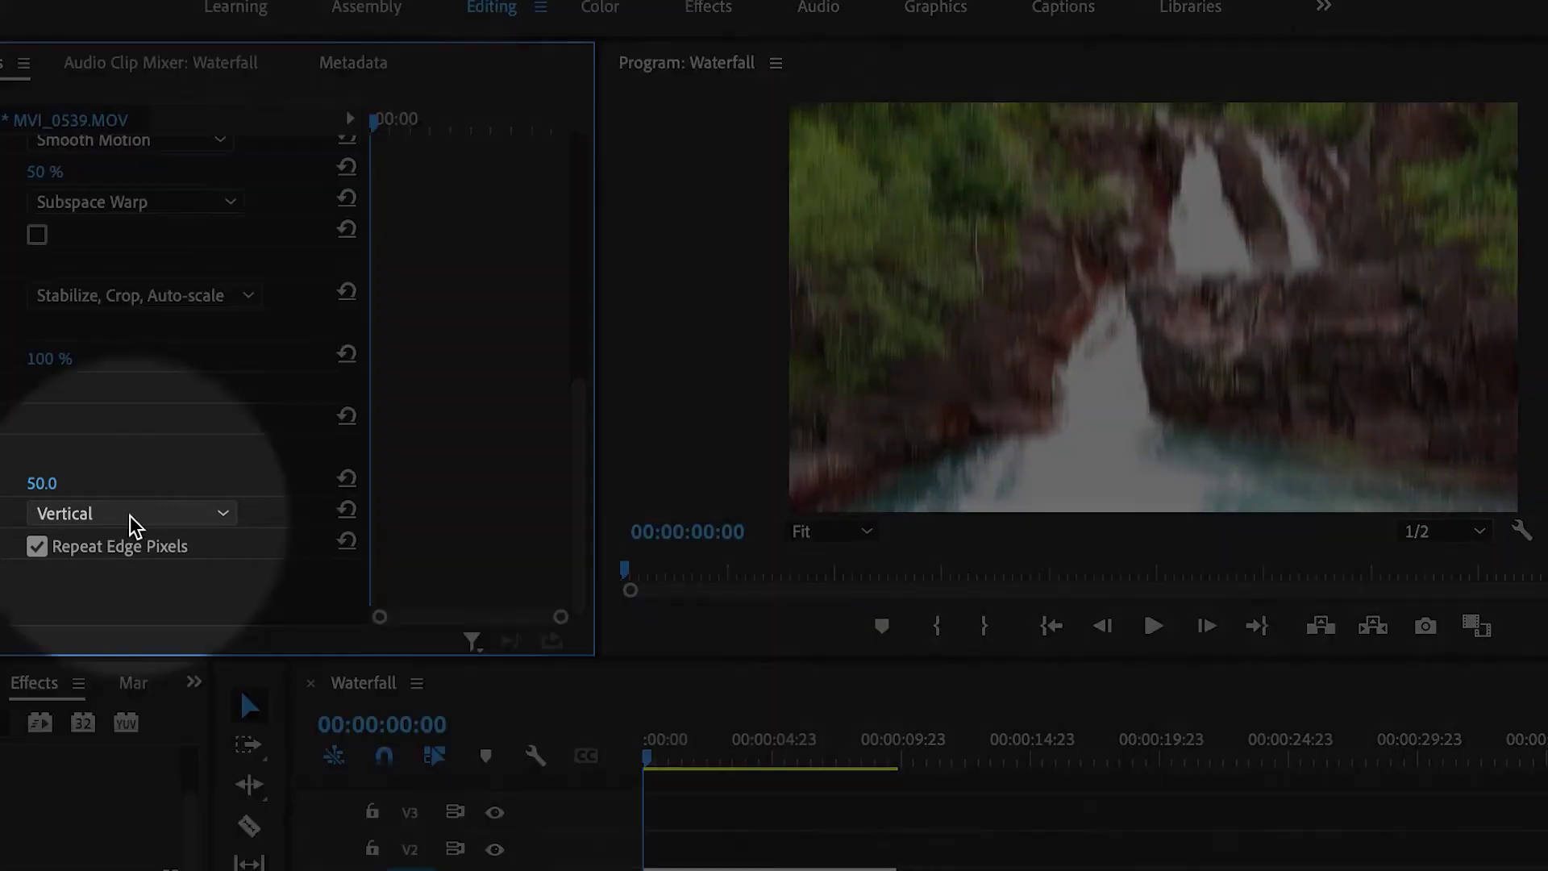
click(129, 515)
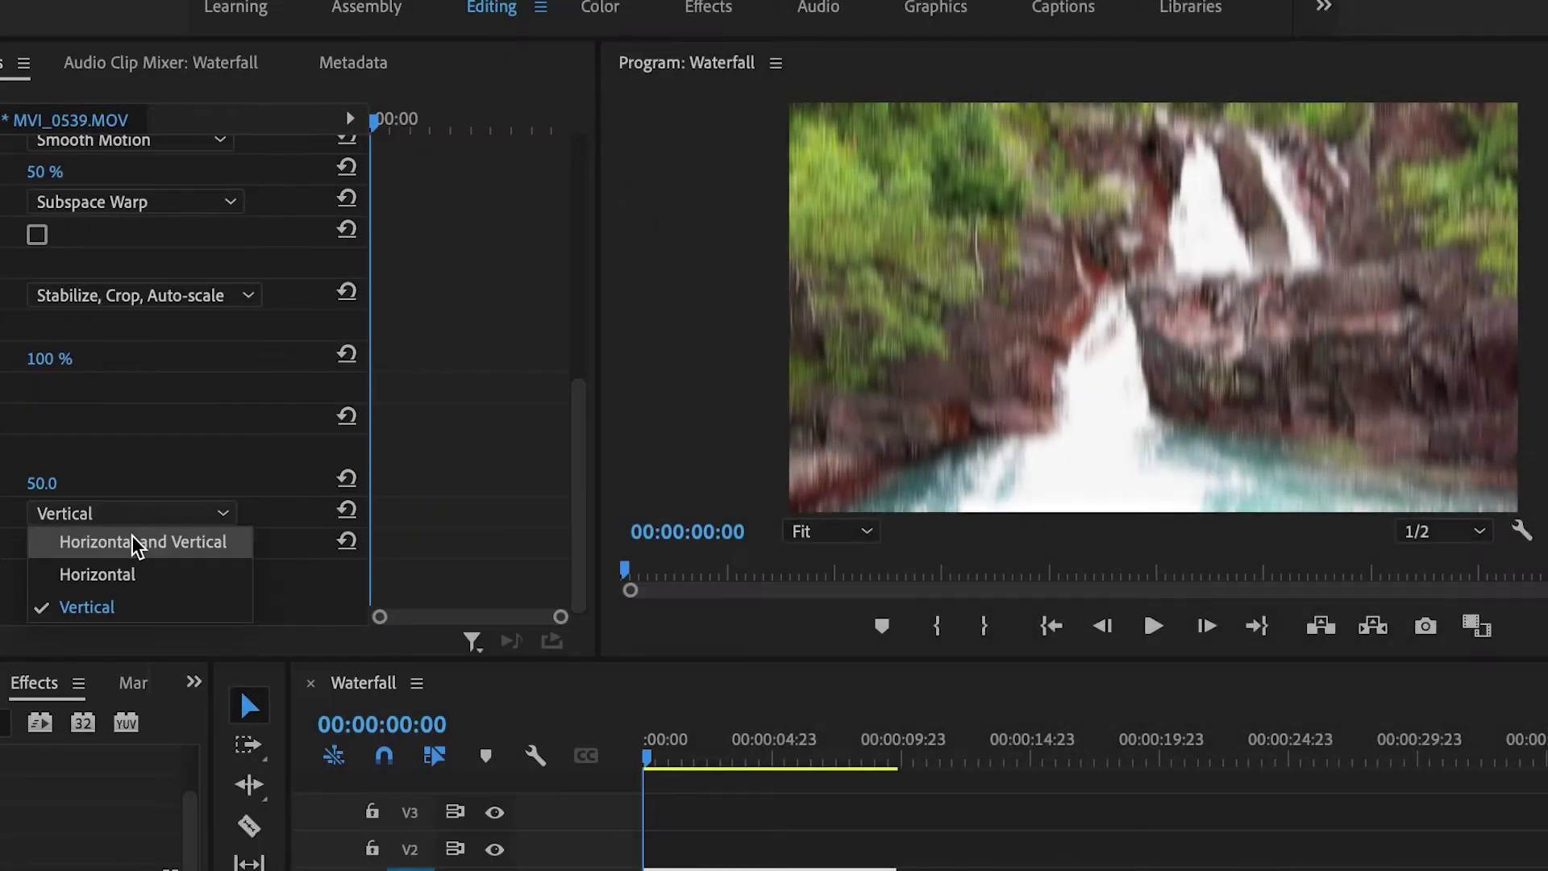
click(132, 542)
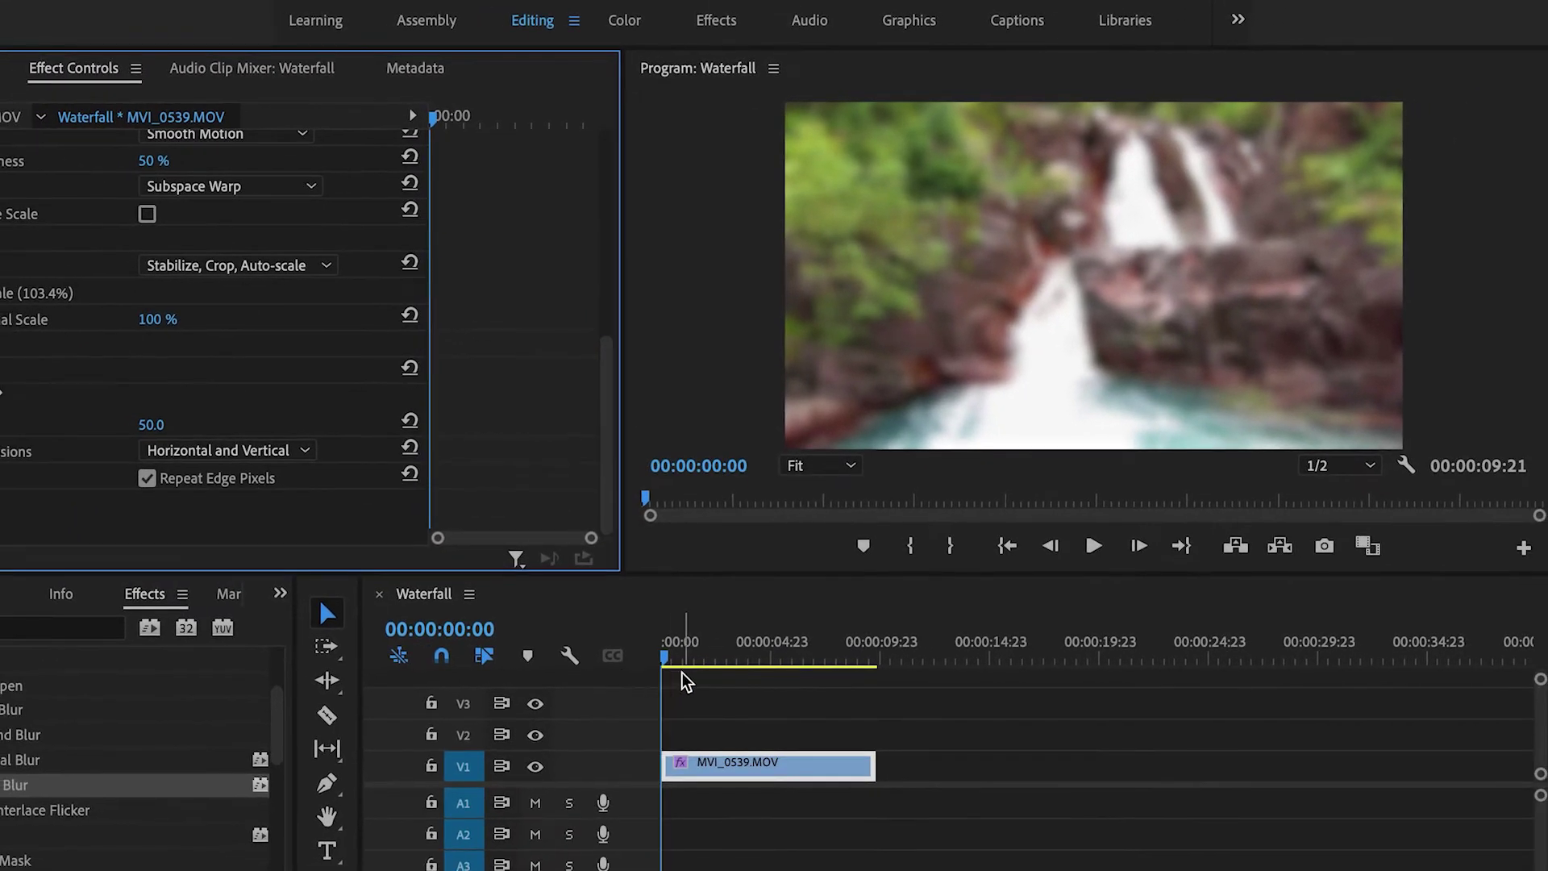
click(666, 657)
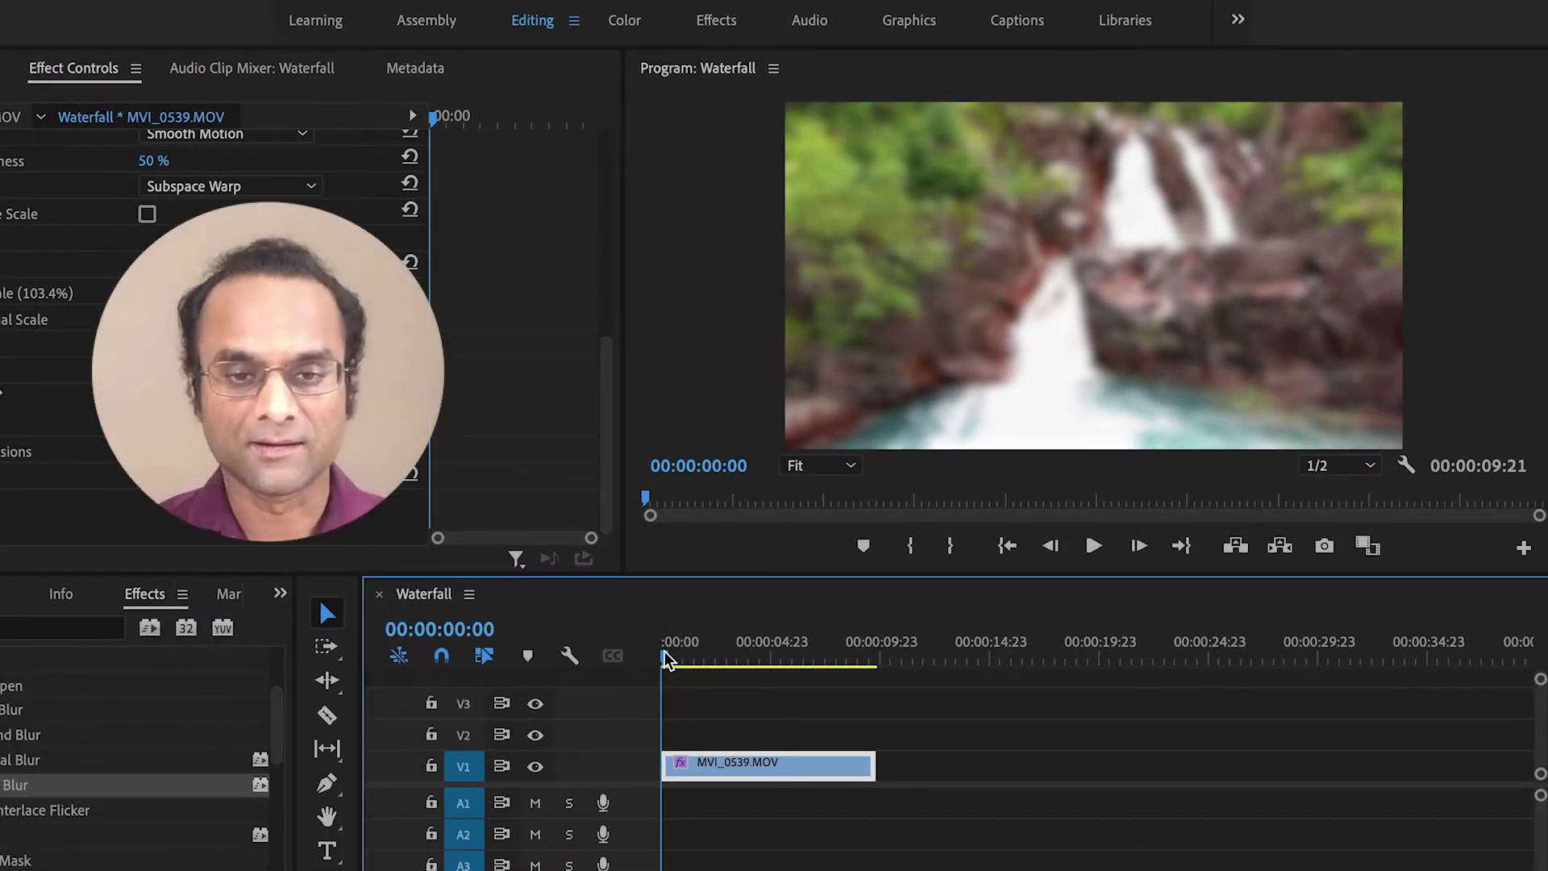
key(space)
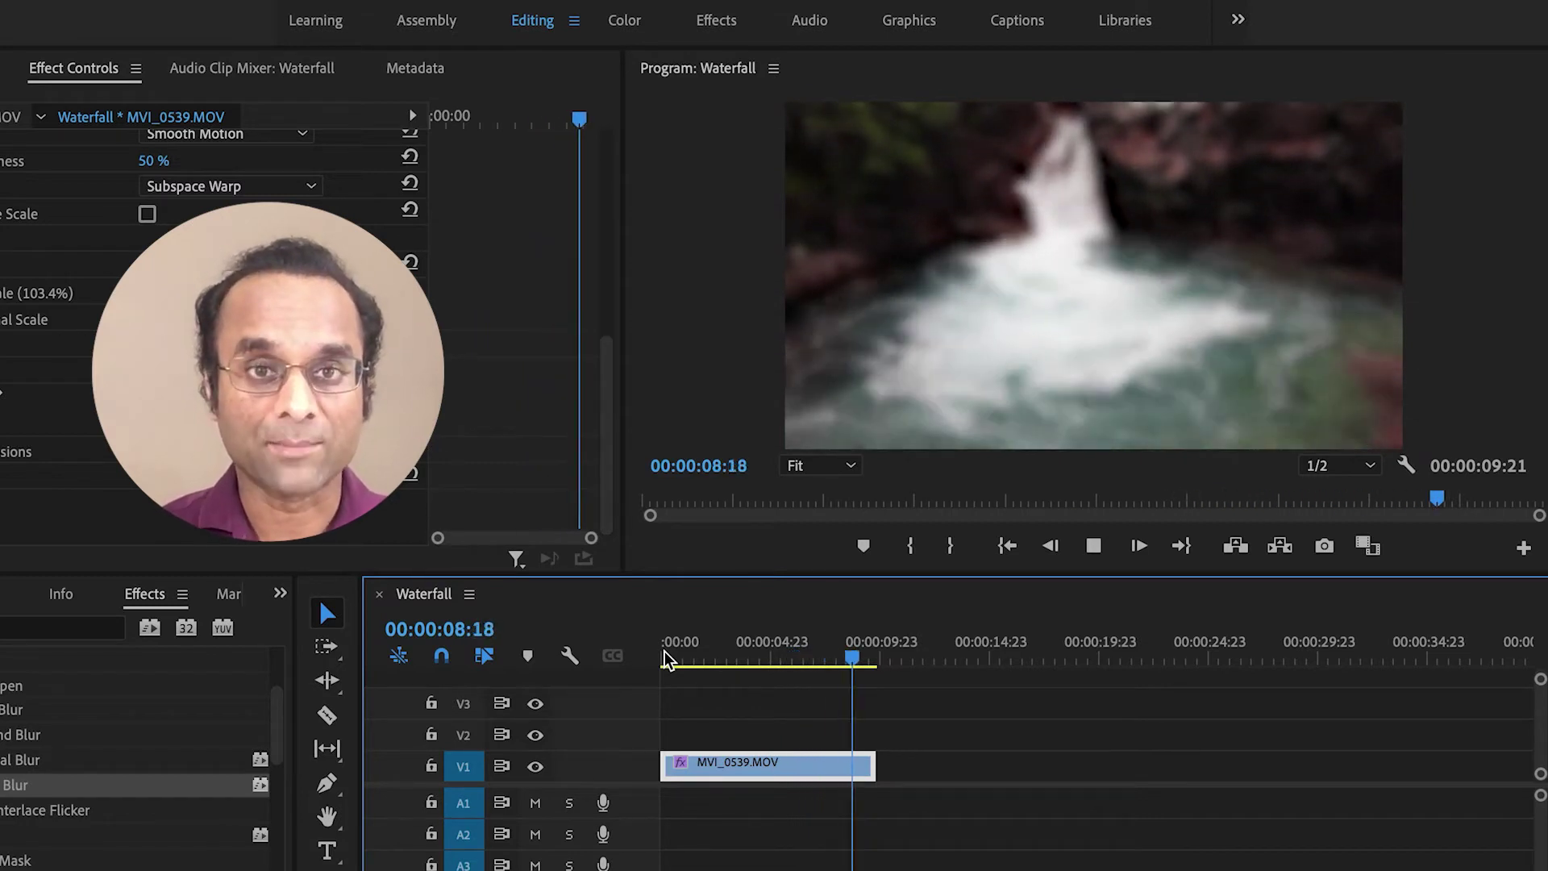
key(Home)
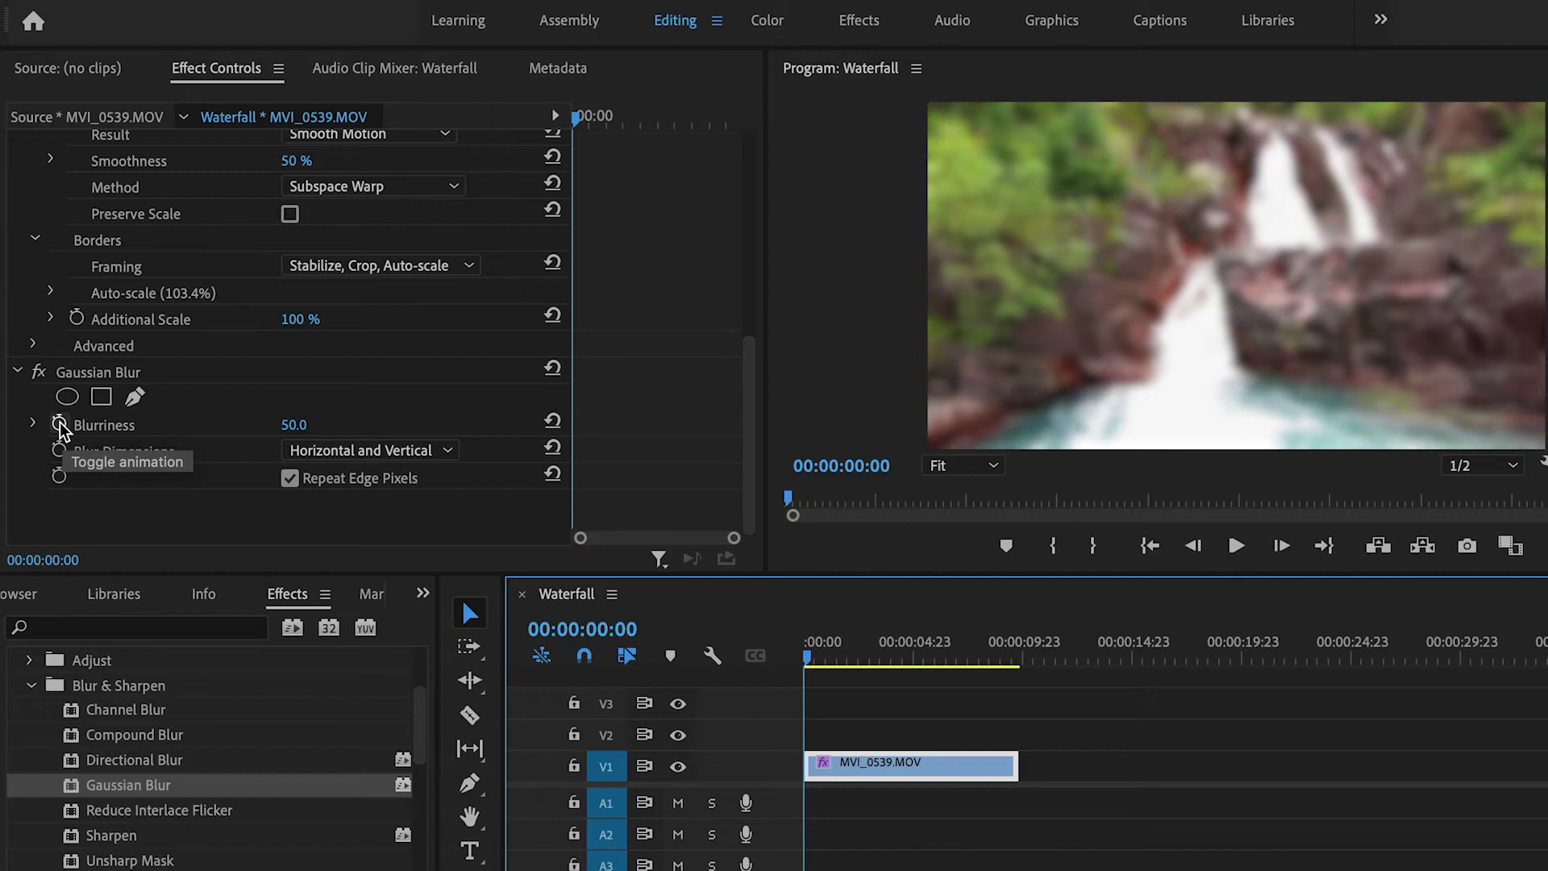
Step: Keyframe Blurriness at 50.0 at the clip start, then play to 00:00:02:15
click(60, 425)
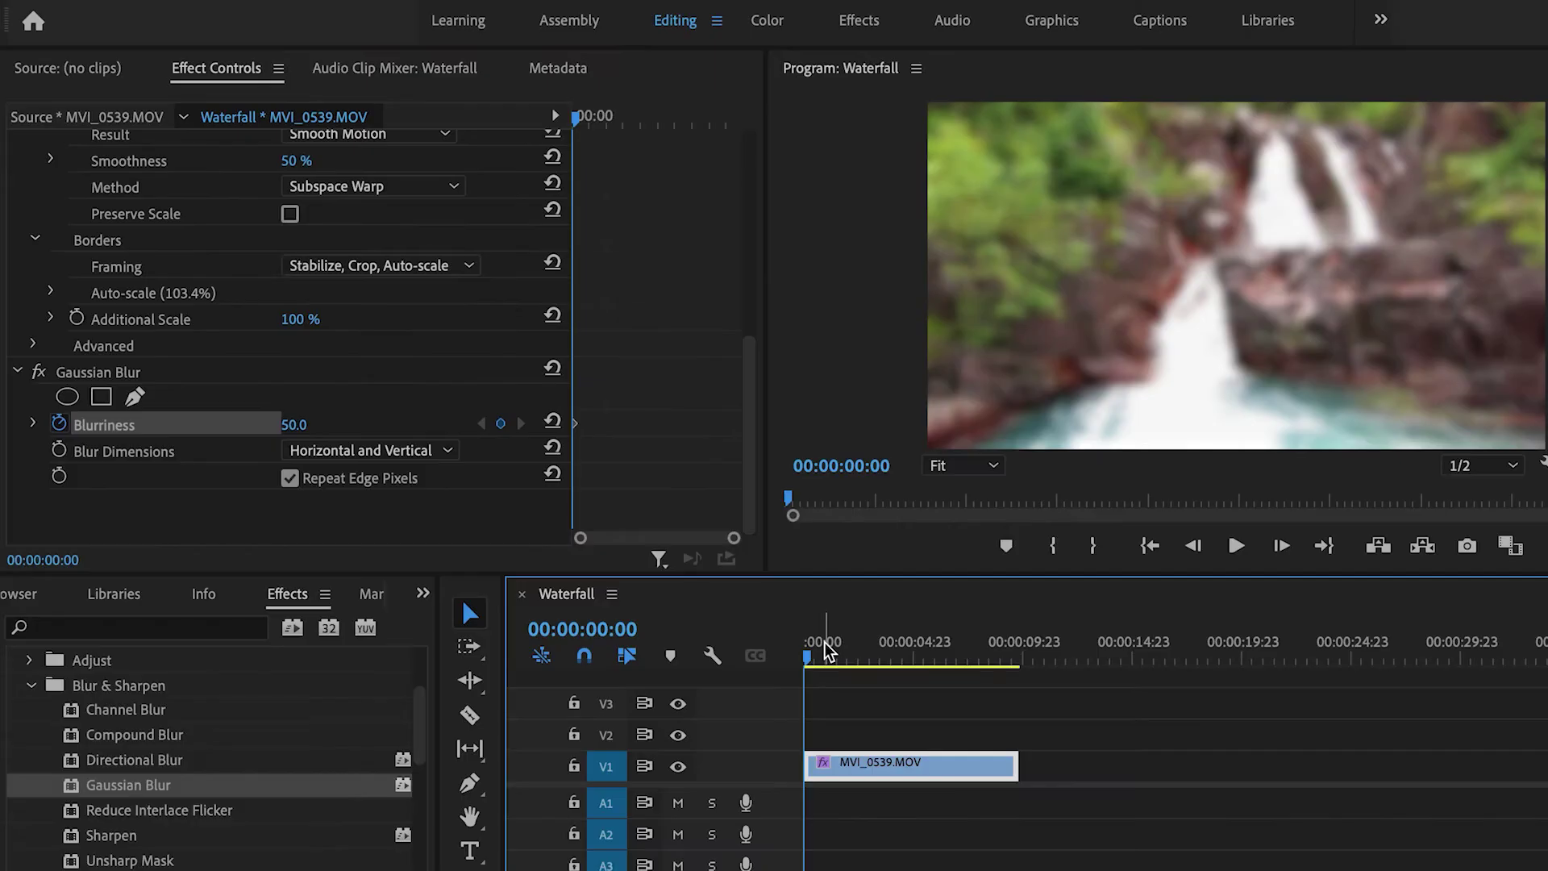
key(space)
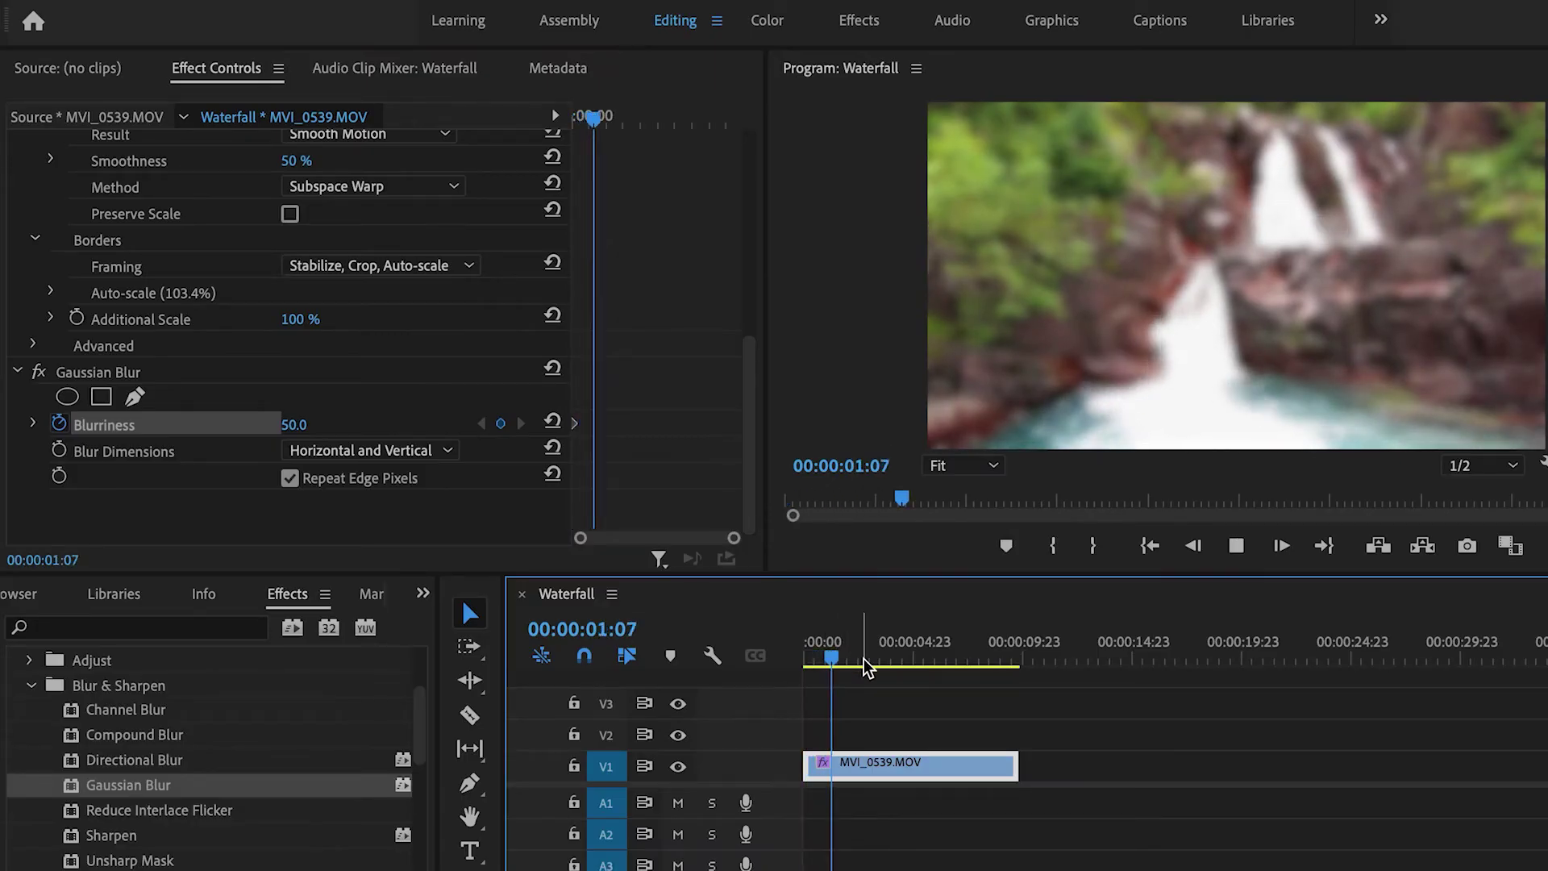
key(space)
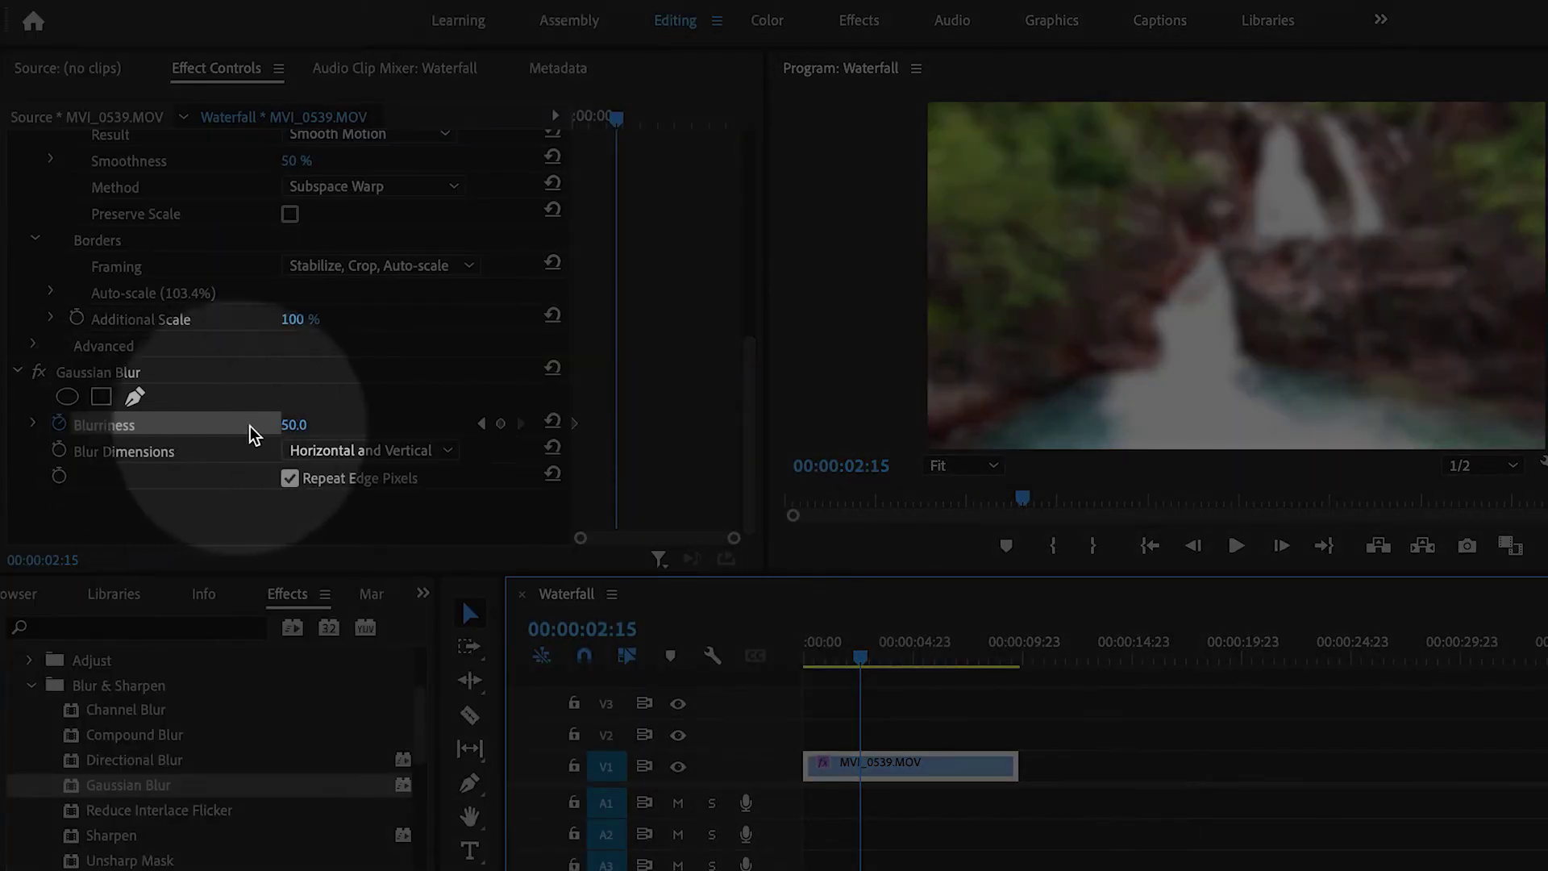
Step: Add a Blurriness keyframe of 0.0 at 00:00:02:15 and scrub to check the ramp
click(294, 425)
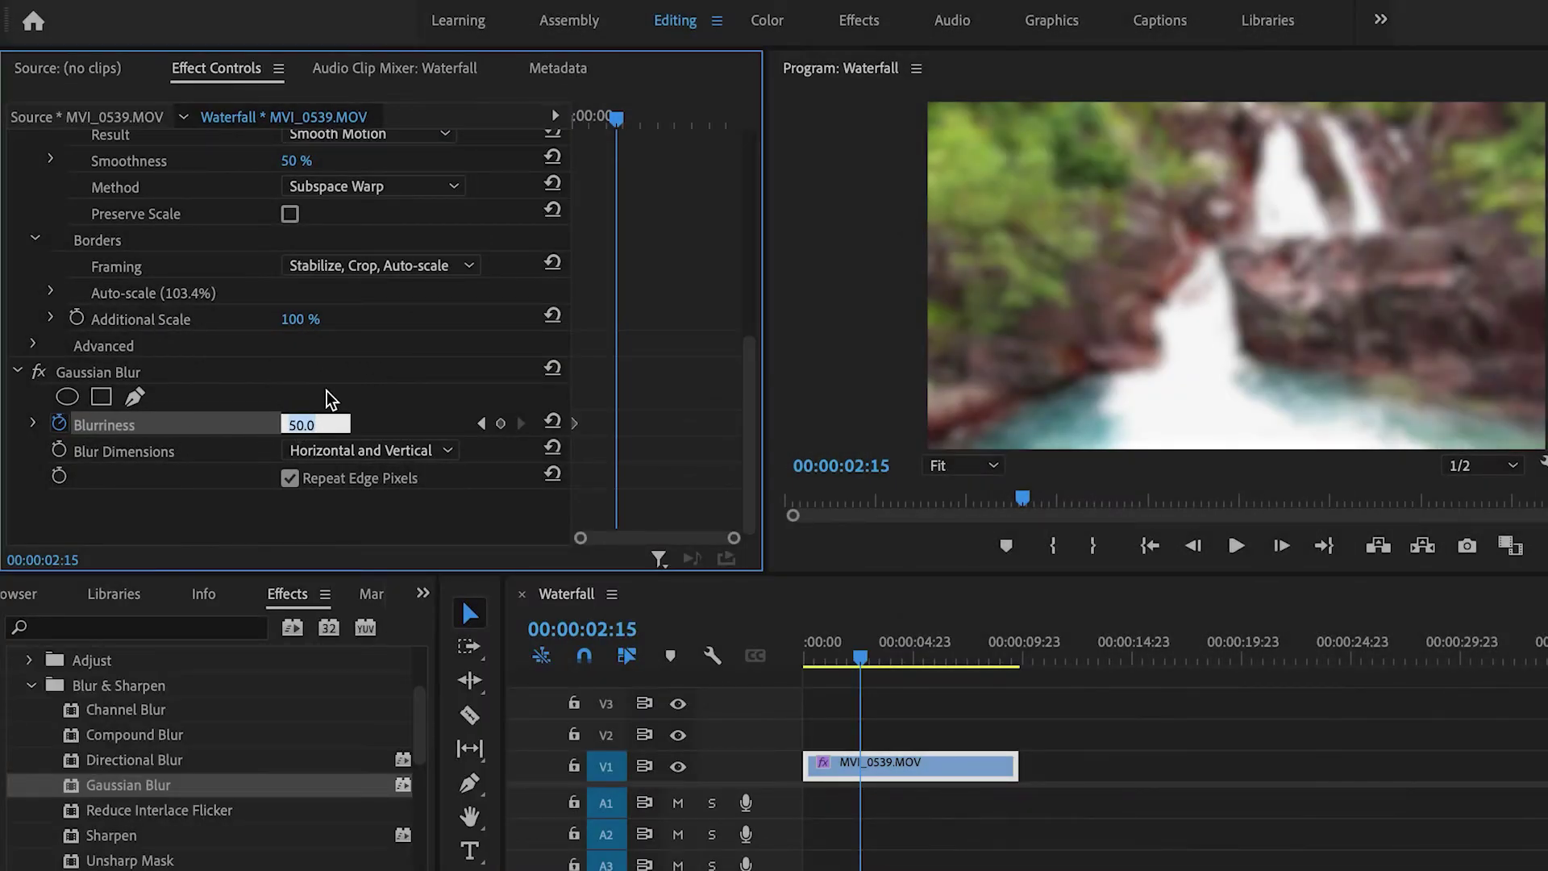
text(0)
key(Return)
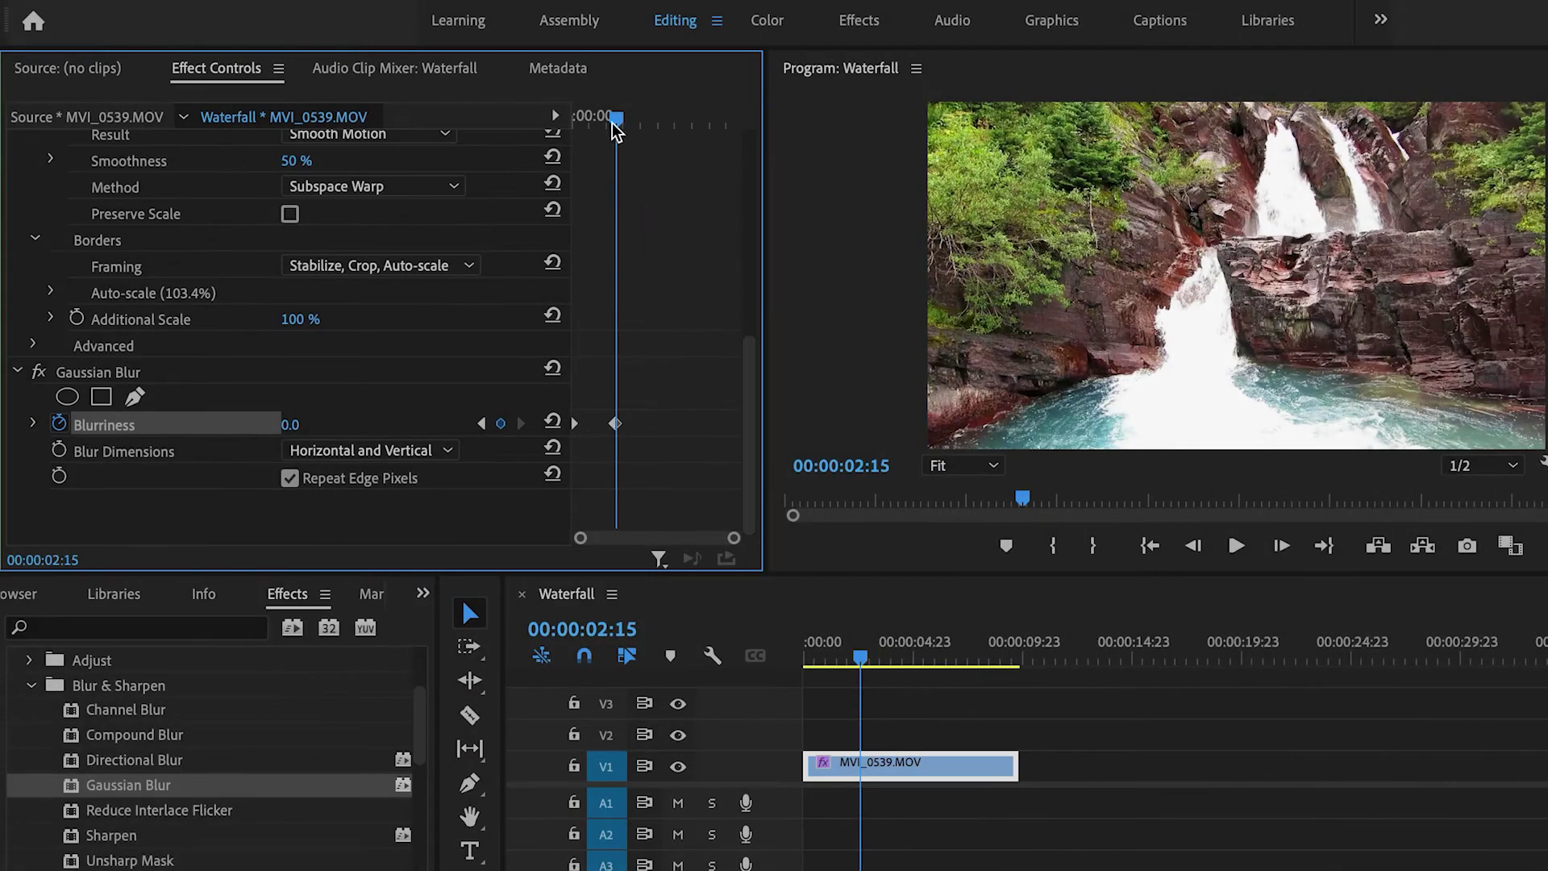
drag(616, 129, 568, 135)
click(811, 660)
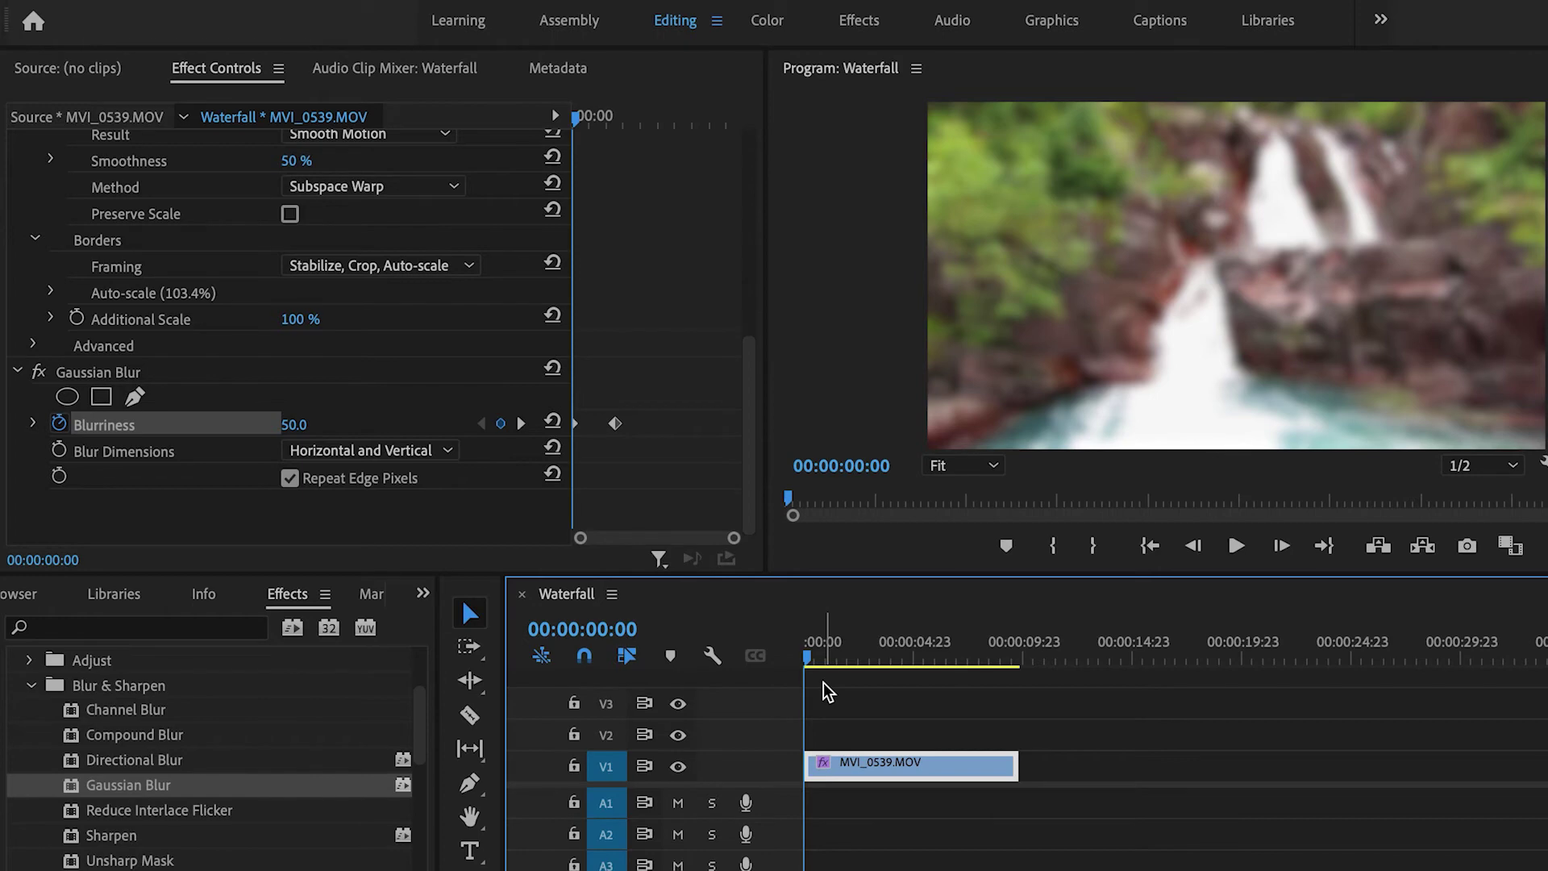
key(space)
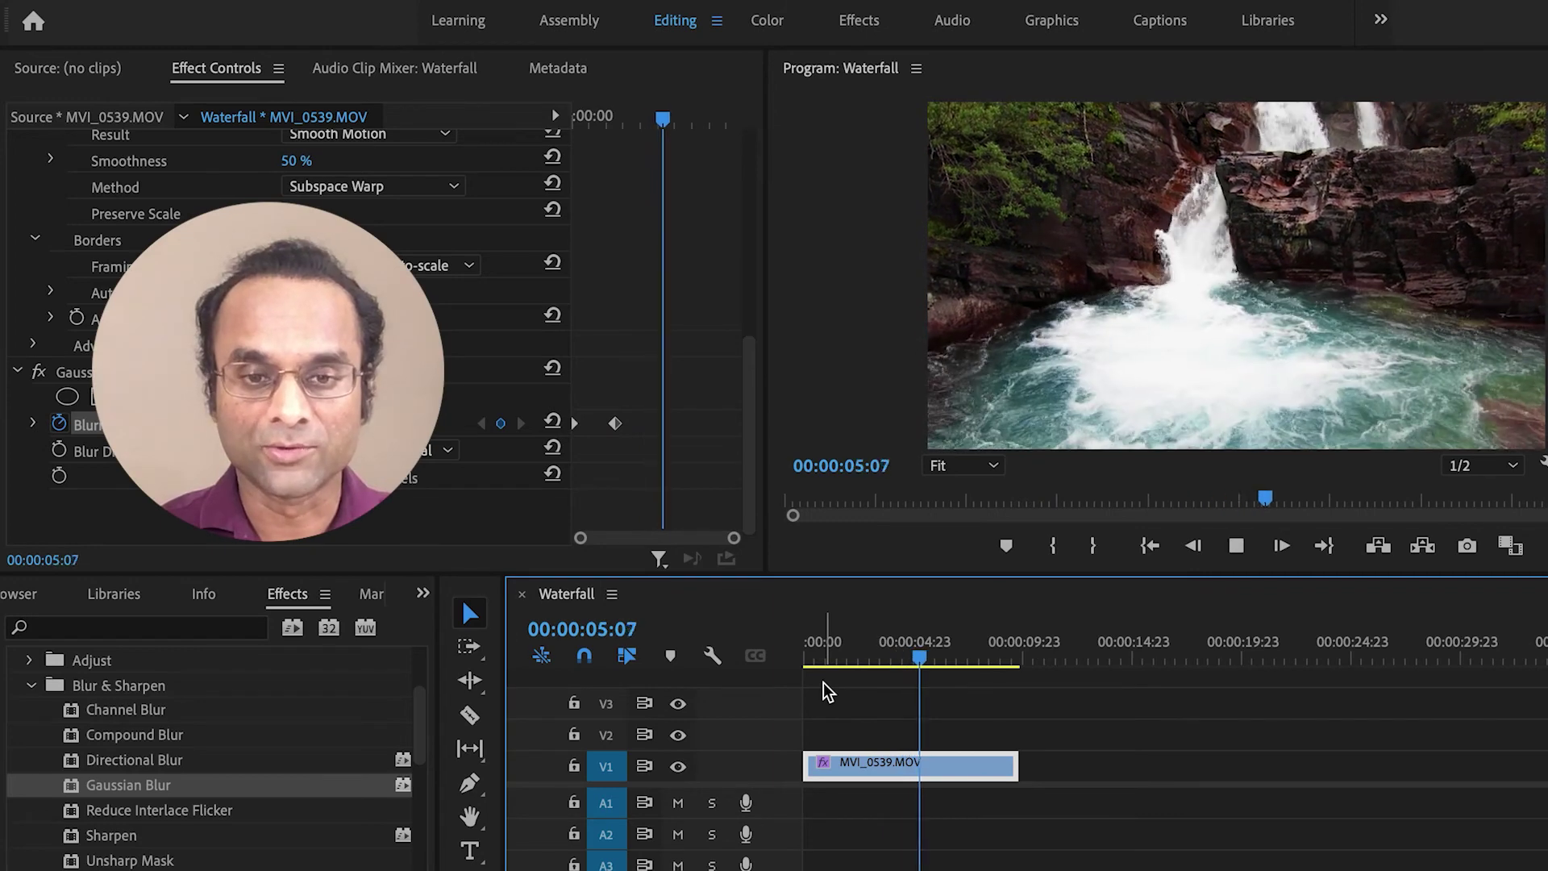
key(space)
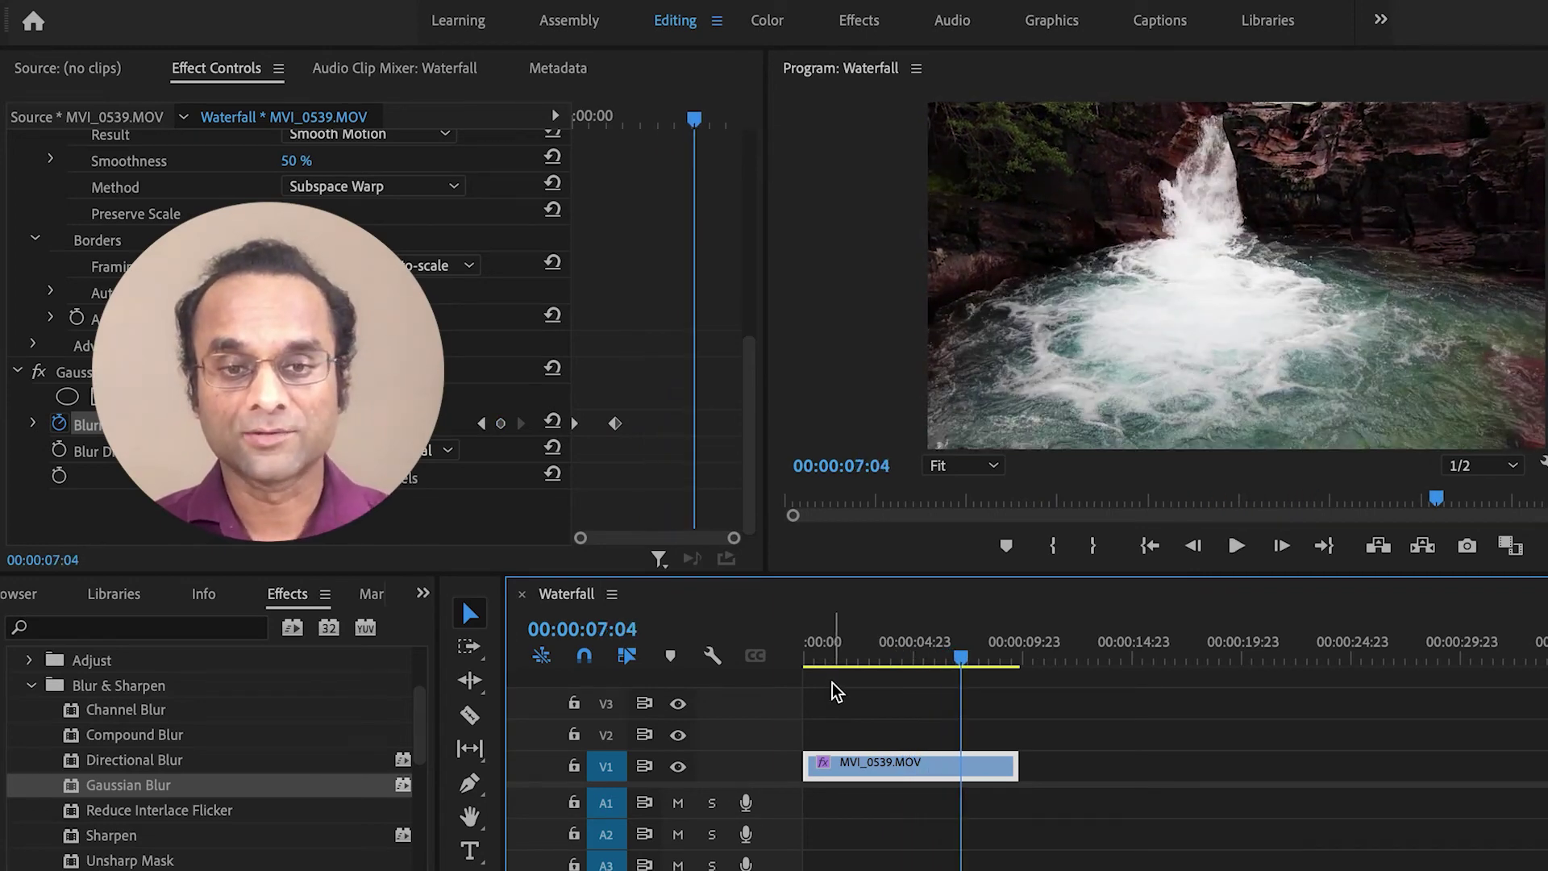
drag(844, 666, 806, 666)
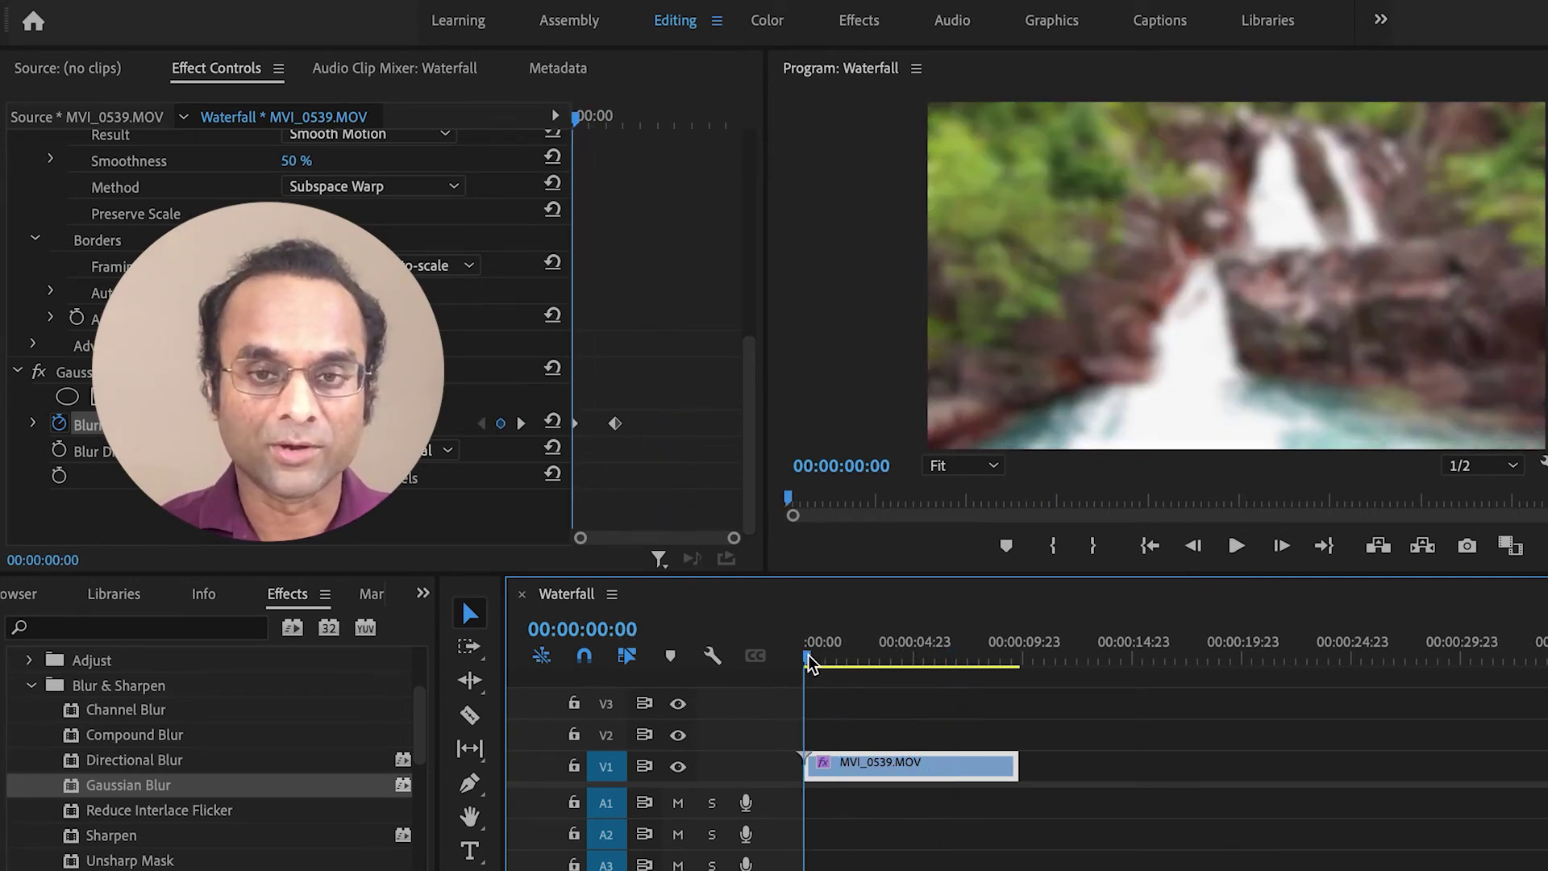